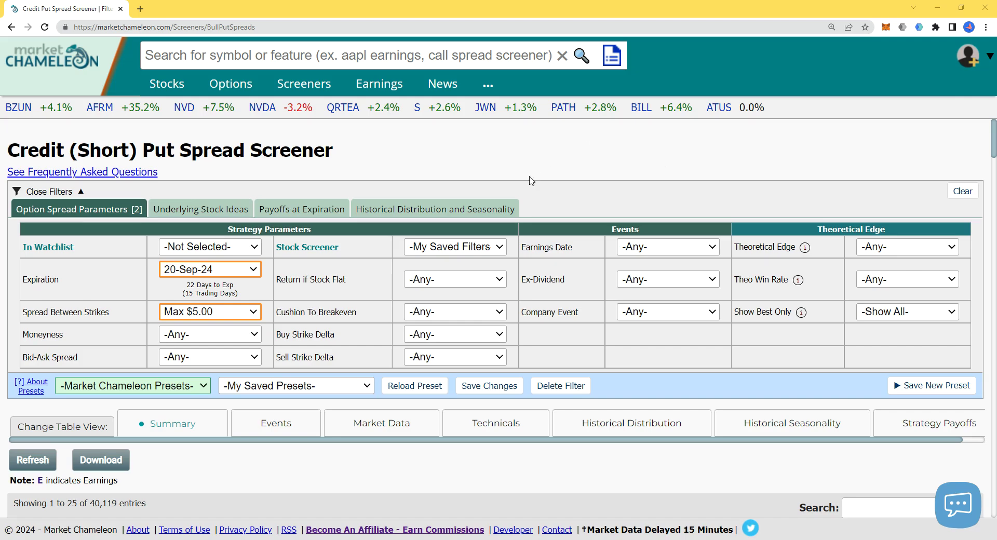
pyautogui.doubleClick(290, 151)
pyautogui.click(292, 153)
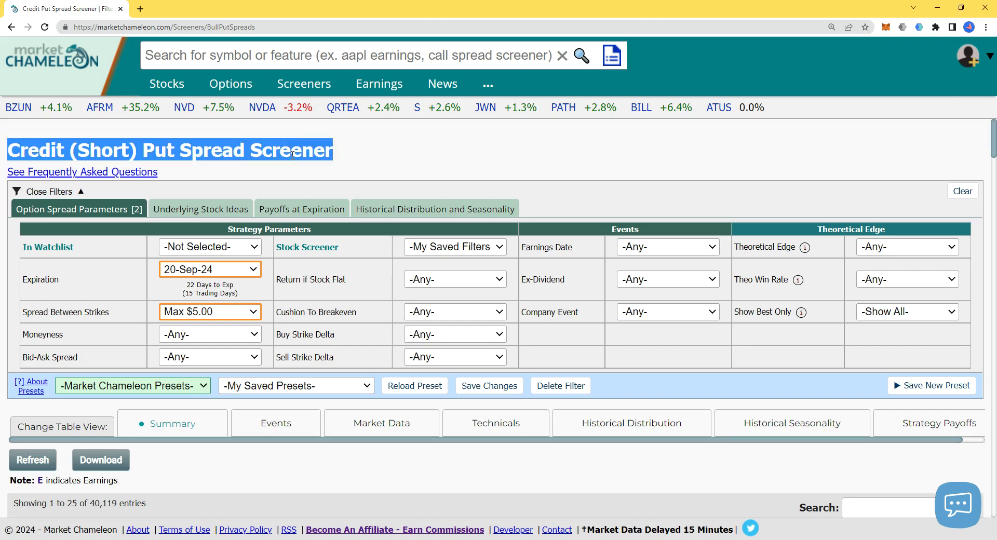
pyautogui.click(144, 152)
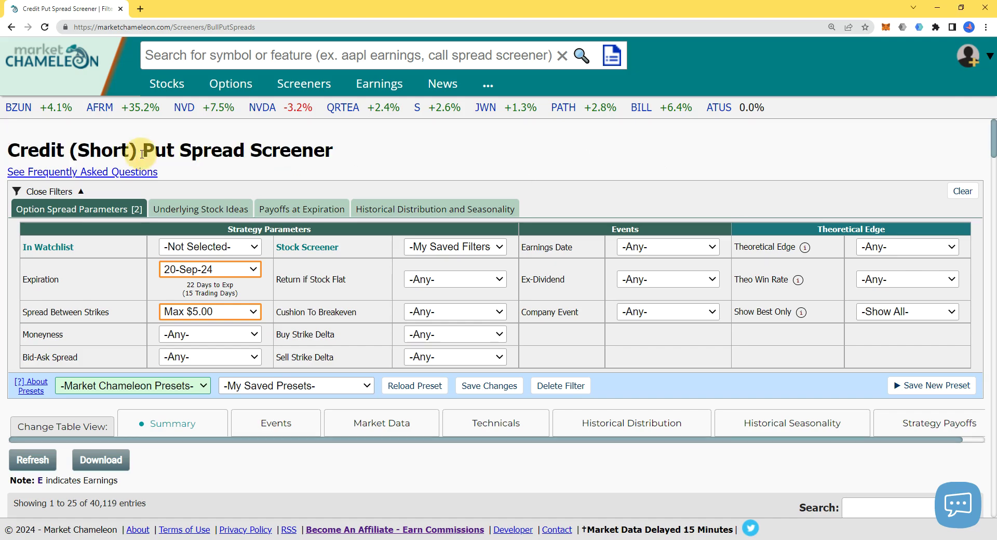
pyautogui.click(250, 155)
pyautogui.doubleClick(250, 154)
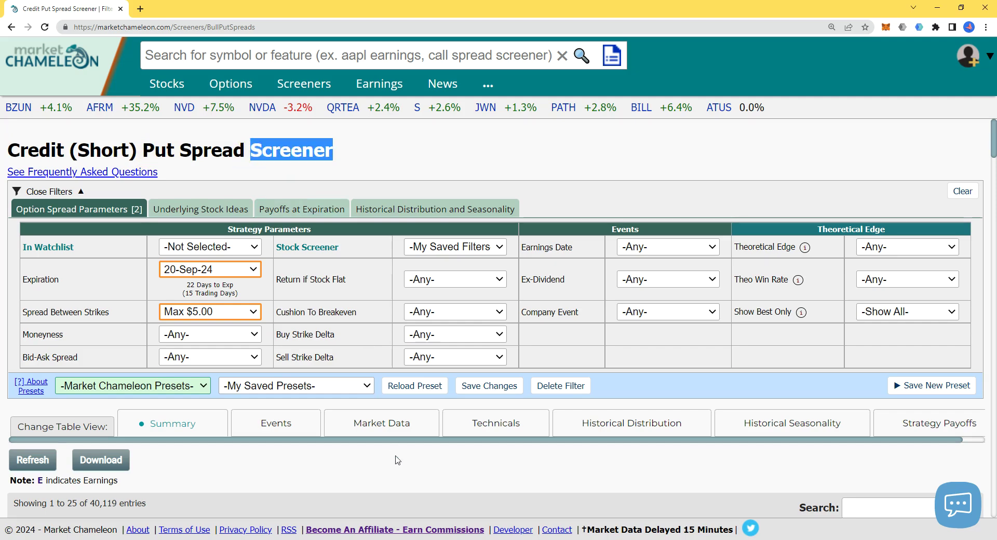
pyautogui.click(415, 539)
pyautogui.tripleClick(416, 161)
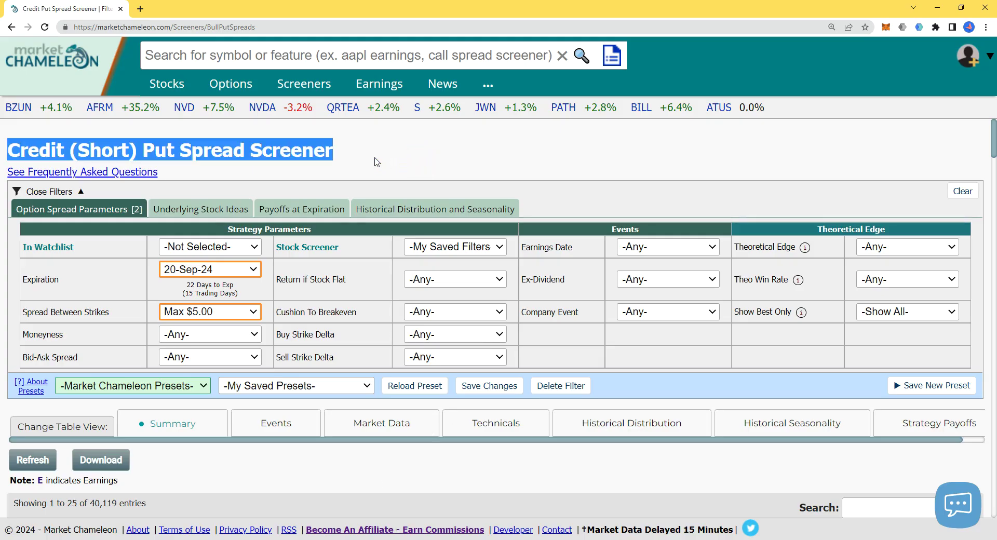
# Open the Bull Put Spreads [Credit] screener from the Vertical Spreads group of premium screeners.
pyautogui.moveTo(231, 83)
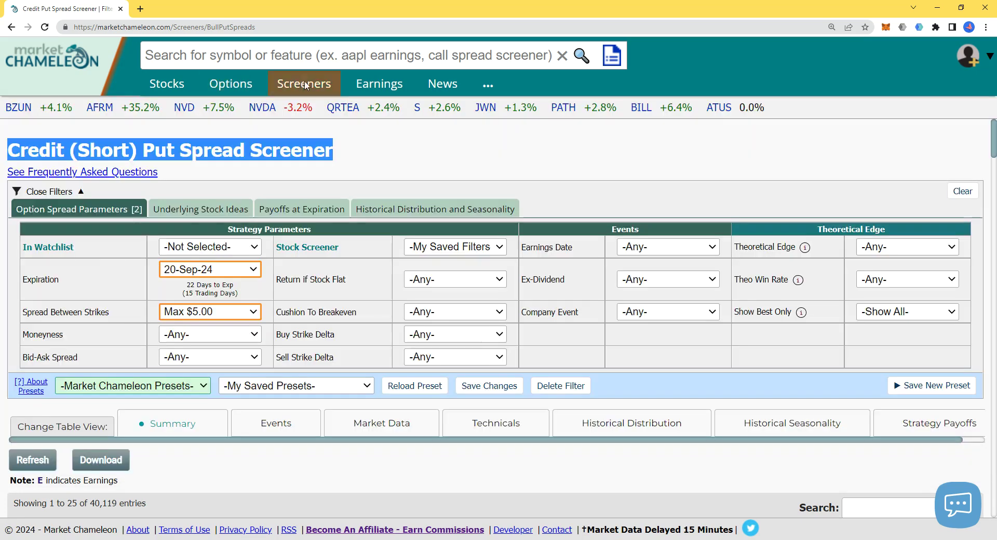
pyautogui.moveTo(305, 82)
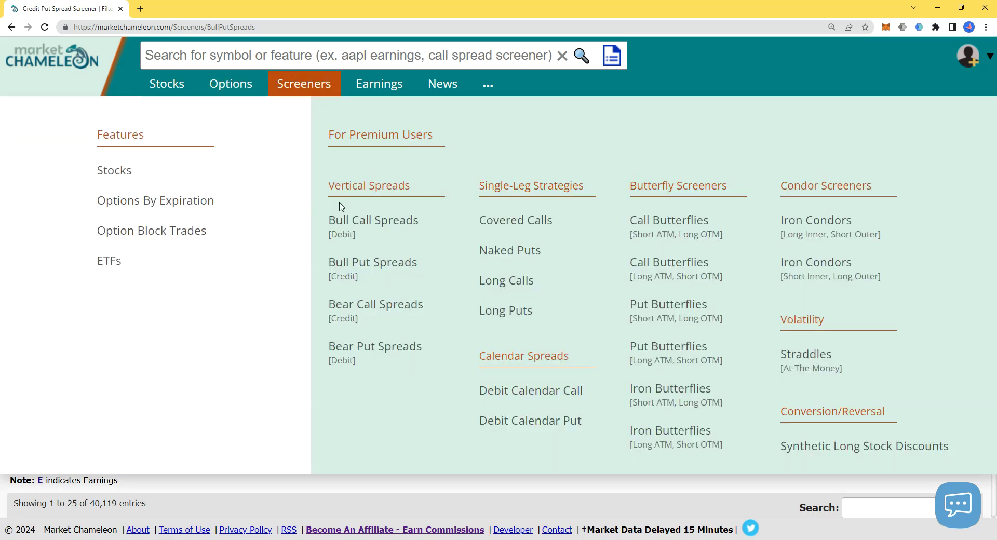
pyautogui.click(367, 187)
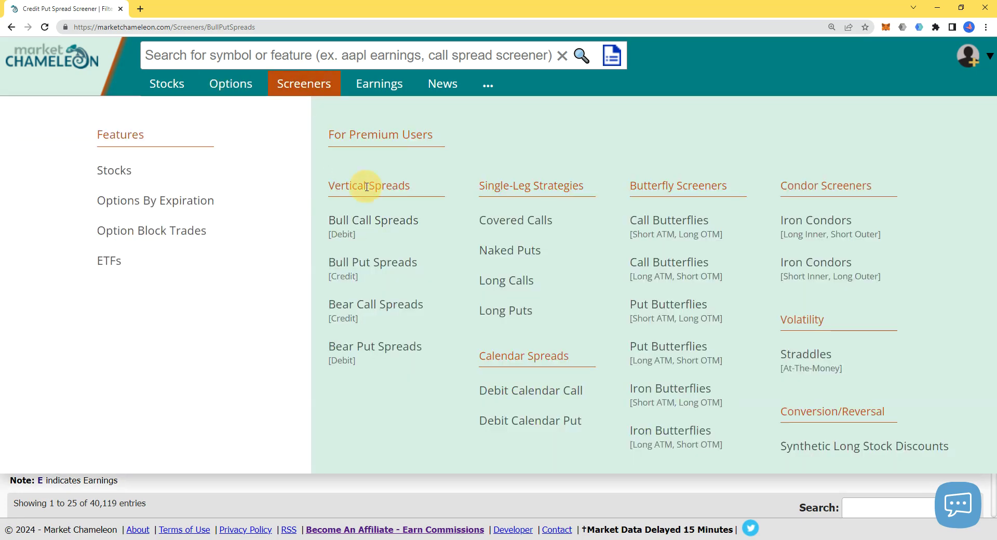
pyautogui.click(361, 265)
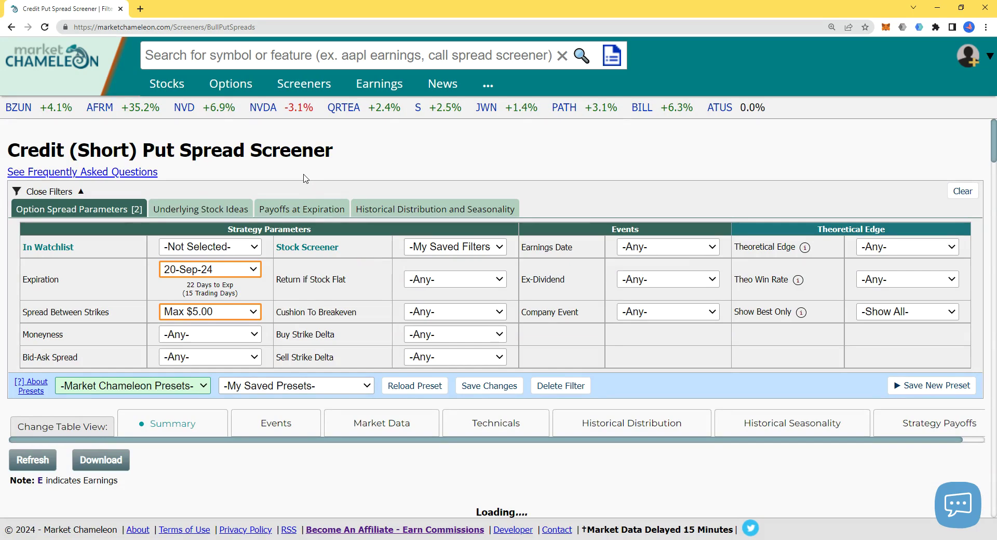
pyautogui.tripleClick(310, 153)
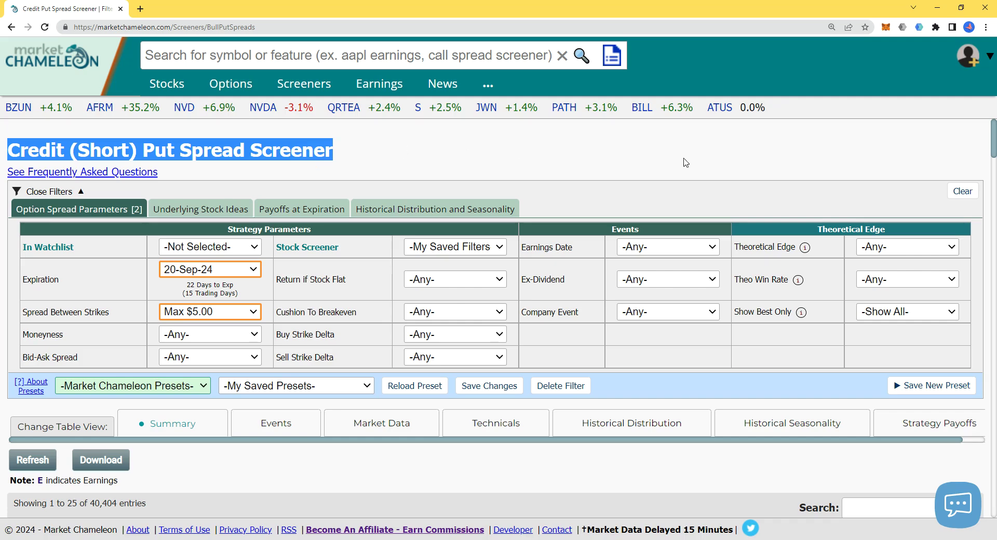
# Examine the put spread results, comparing market price, theoretical value and theoretical edge for the first AAPL spread, and return to the filters.
pyautogui.moveTo(994, 143); pyautogui.dragTo(994, 165)
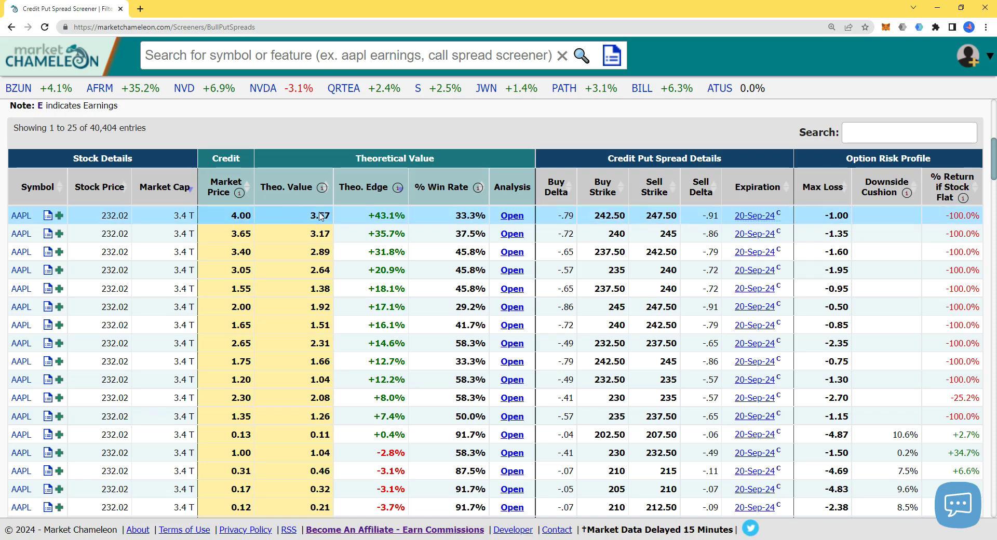
pyautogui.doubleClick(379, 216)
pyautogui.tripleClick(379, 216)
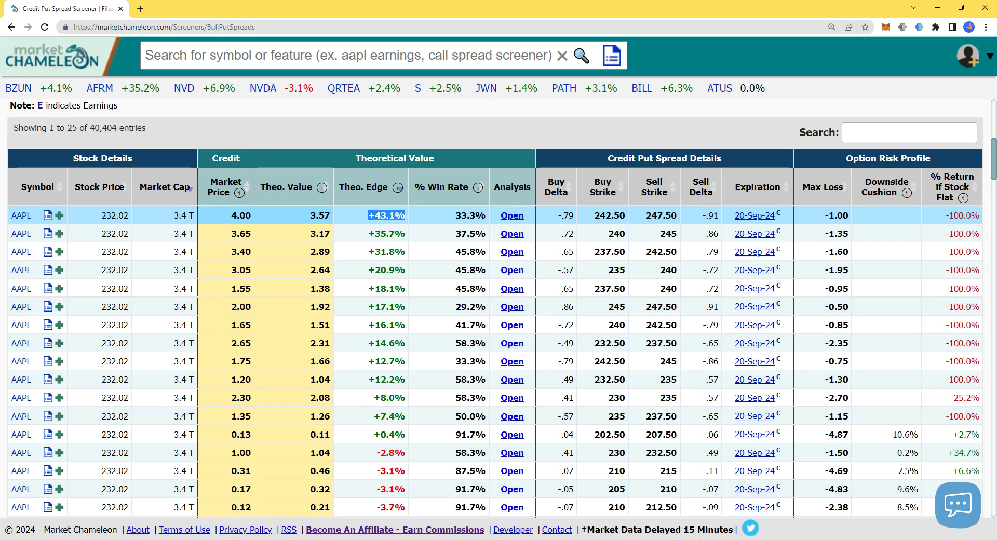
pyautogui.moveTo(993, 164); pyautogui.dragTo(989, 130)
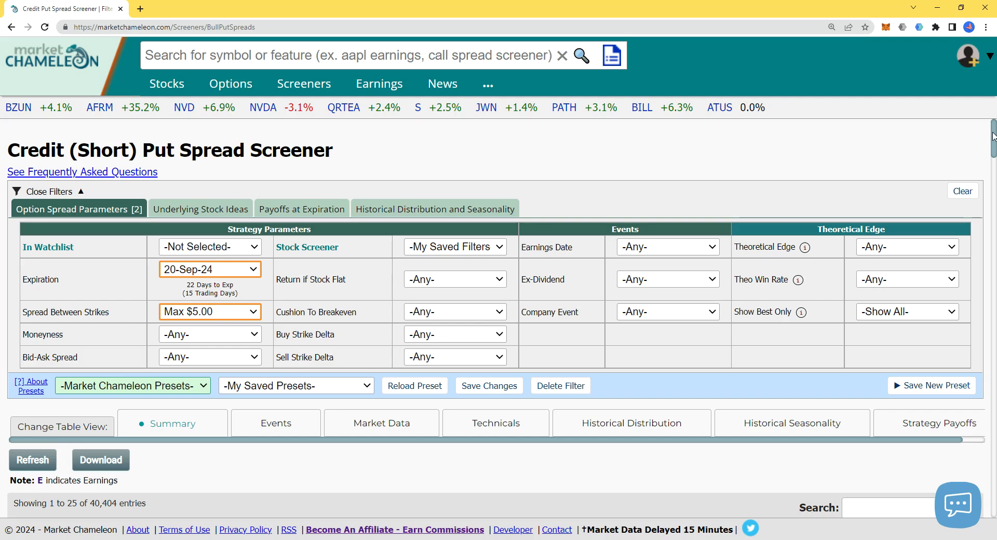
pyautogui.moveTo(993, 136); pyautogui.dragTo(994, 149)
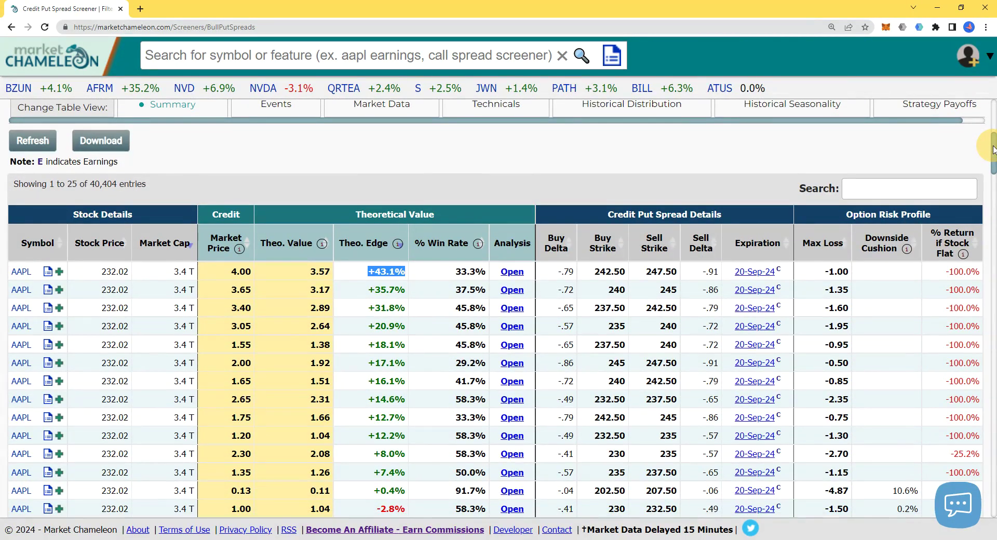
pyautogui.moveTo(993, 150)
pyautogui.mouseDown()
pyautogui.moveTo(994, 125)
pyautogui.moveTo(993, 144)
pyautogui.mouseUp()
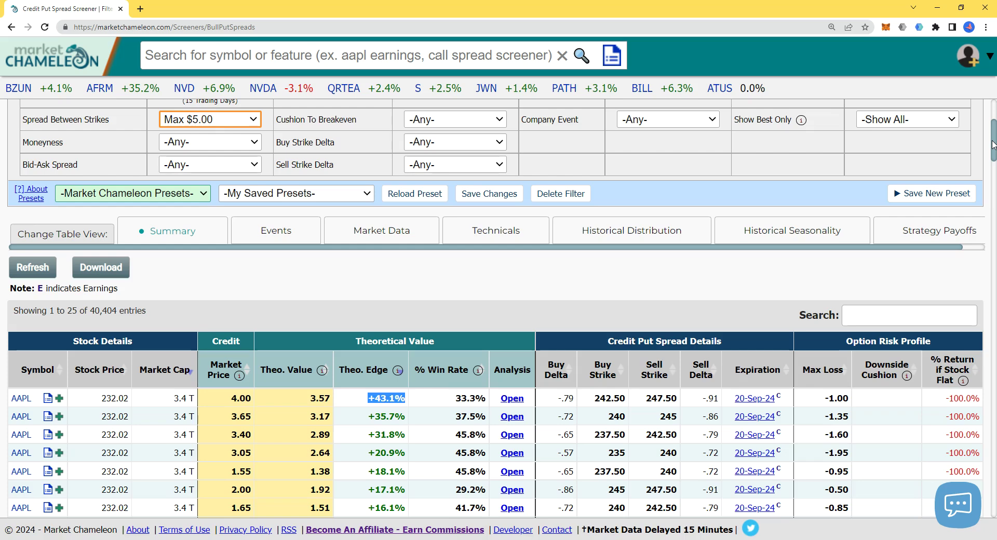
pyautogui.scroll(-2, 993, 144)
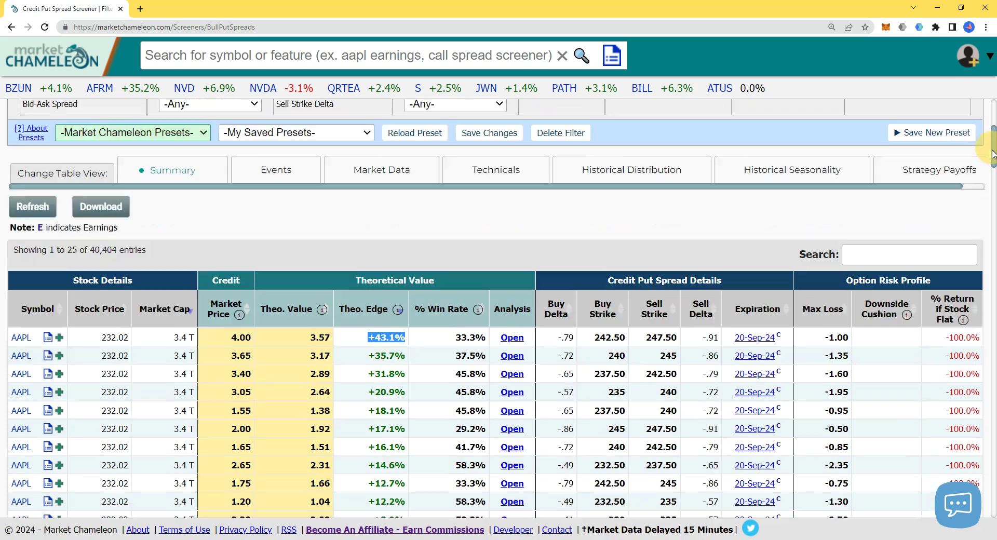
pyautogui.scroll(3, 993, 146)
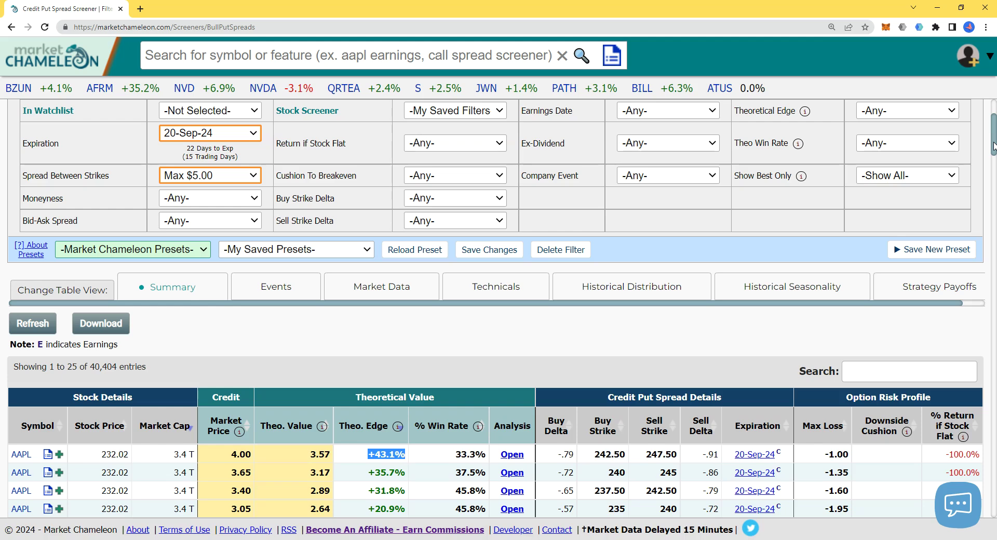
pyautogui.moveTo(994, 147); pyautogui.dragTo(993, 129)
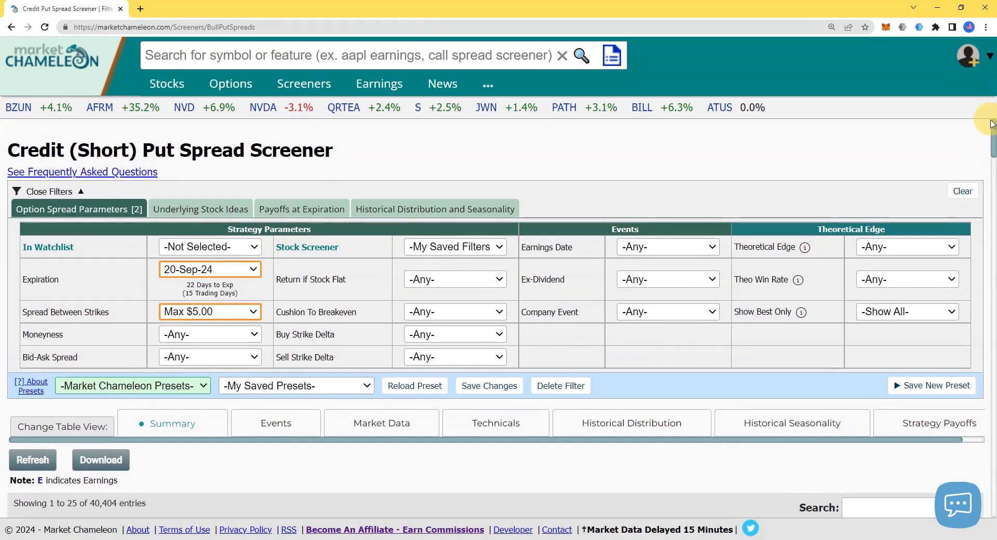
# Review the available choices for the Spread Between Strikes and Expiration filters without changing either one.
pyautogui.doubleClick(294, 151)
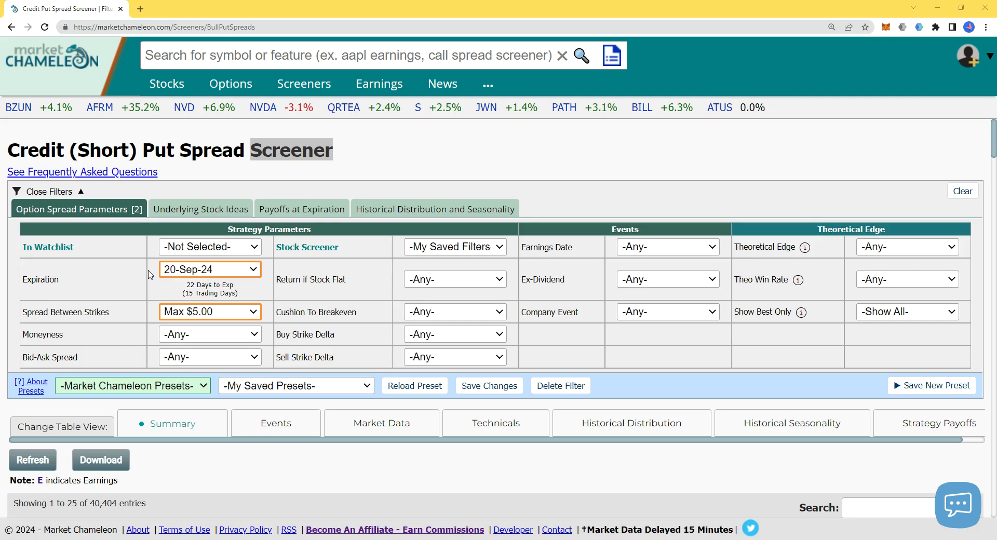
pyautogui.doubleClick(50, 280)
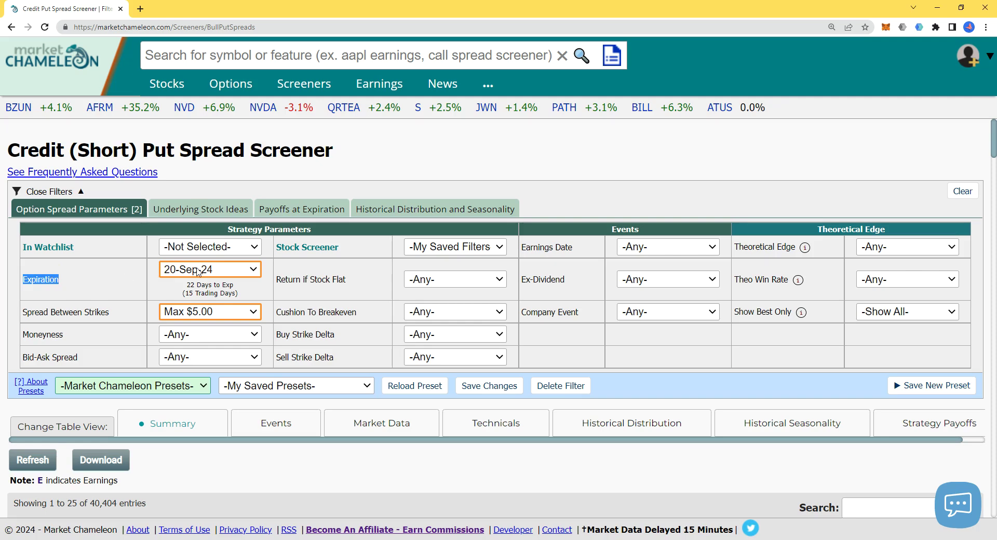
pyautogui.doubleClick(79, 314)
pyautogui.tripleClick(79, 314)
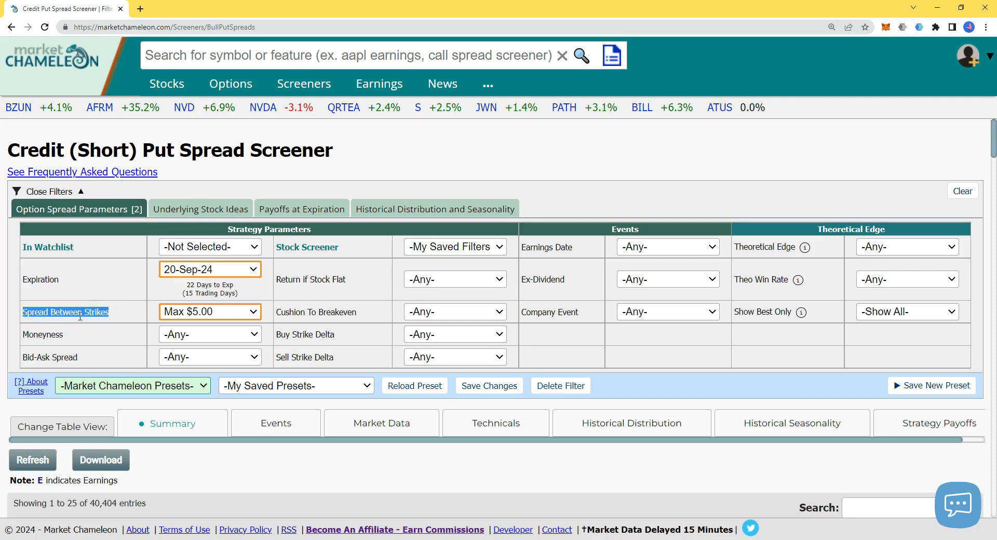
pyautogui.click(187, 317)
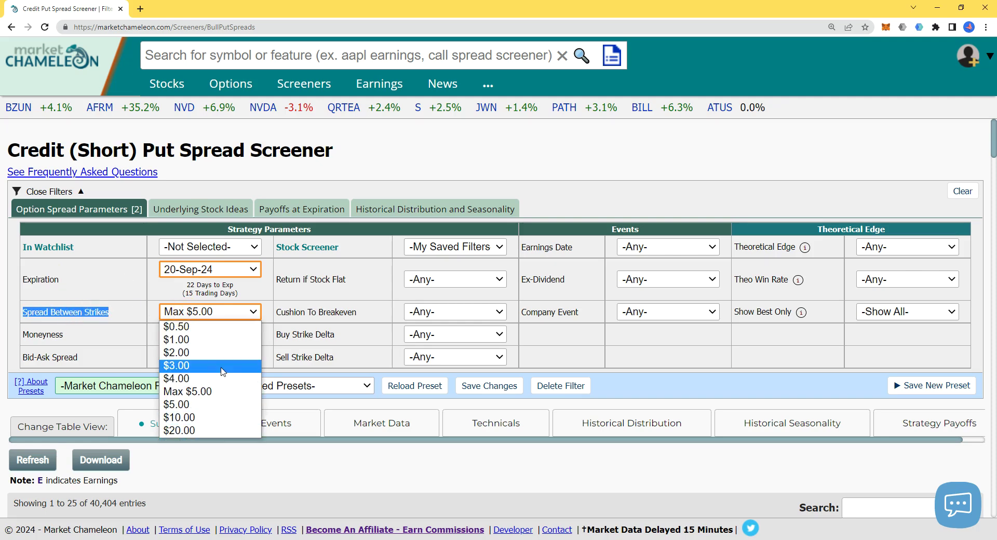
pyautogui.click(272, 274)
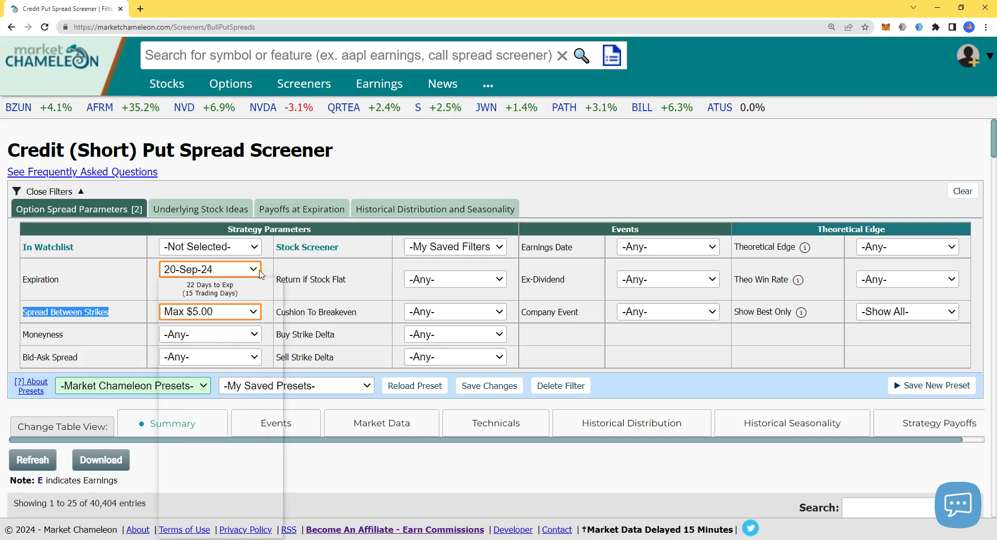
pyautogui.click(250, 269)
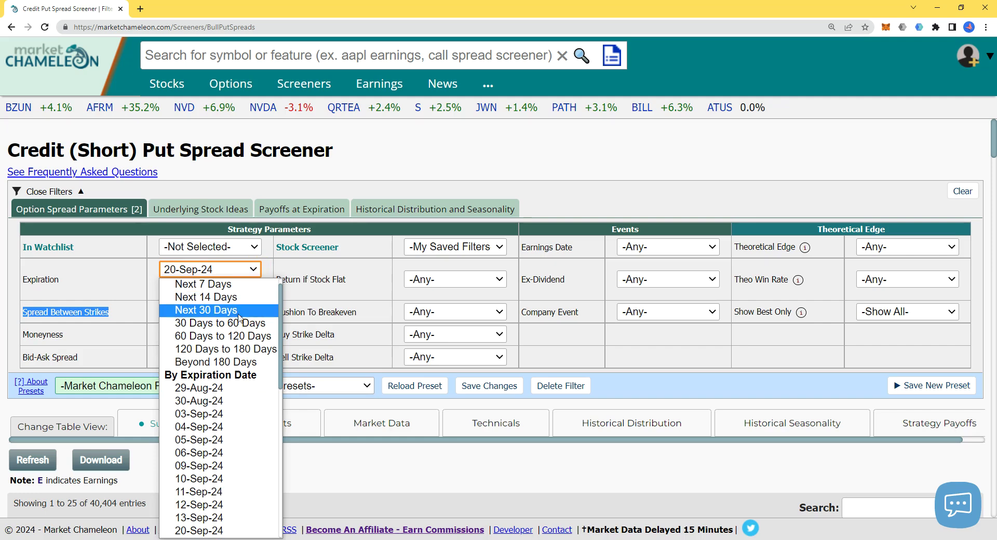
pyautogui.click(291, 269)
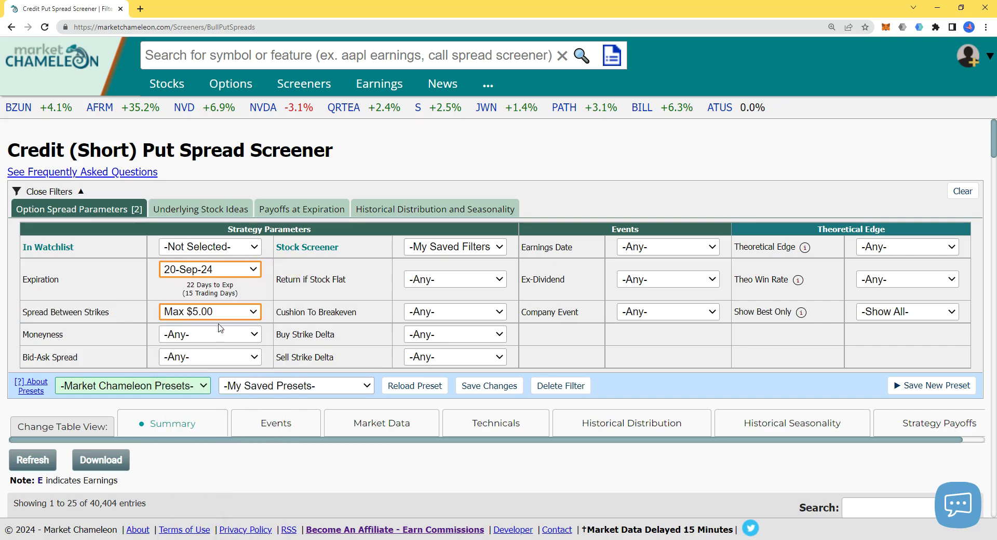
# Review the available choices for the Moneyness and Bid-Ask Spread filters, leaving both at Any.
pyautogui.click(172, 338)
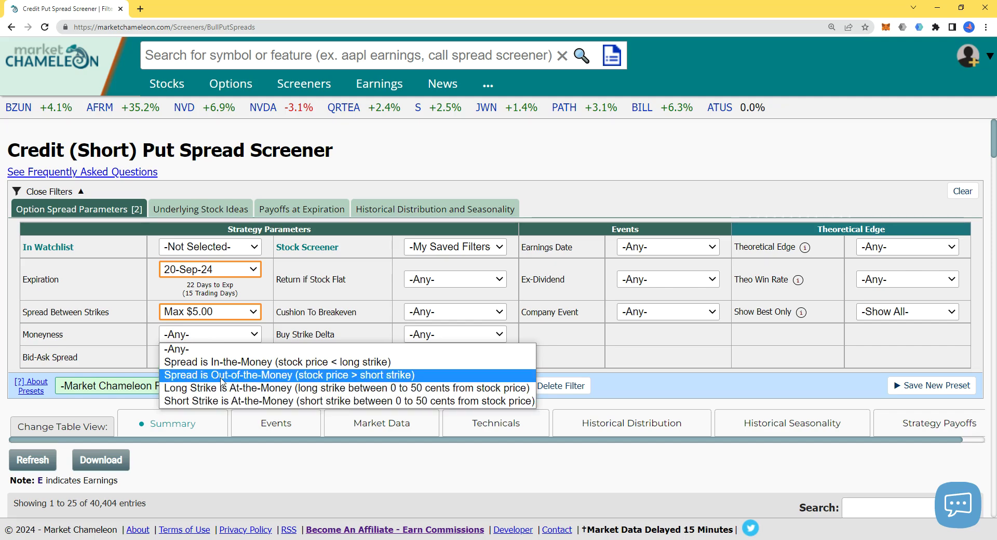
pyautogui.click(312, 349)
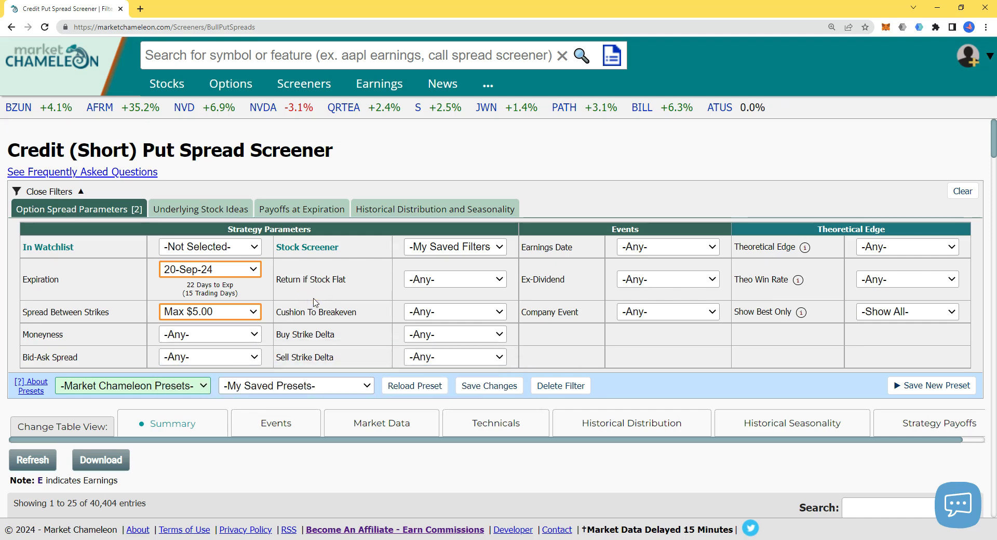
pyautogui.click(228, 357)
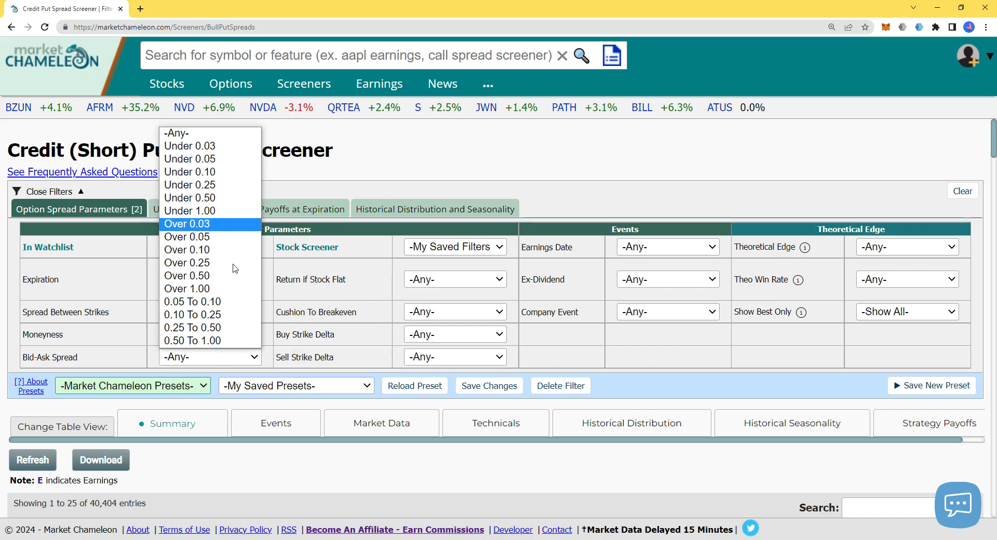
pyautogui.click(323, 311)
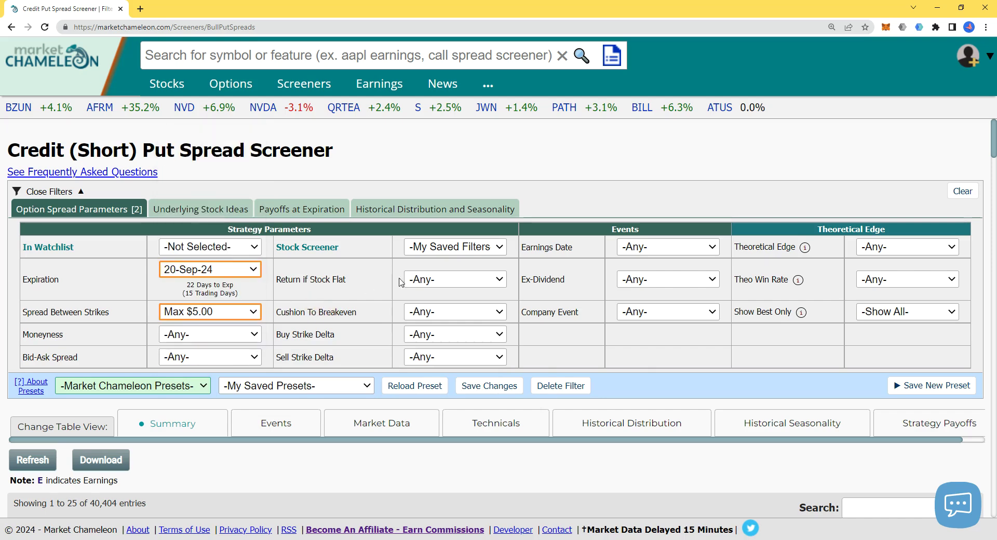
# Review the available choices for the Return if Stock Flat and Cushion To Breakeven filters, leaving both at Any.
pyautogui.click(446, 279)
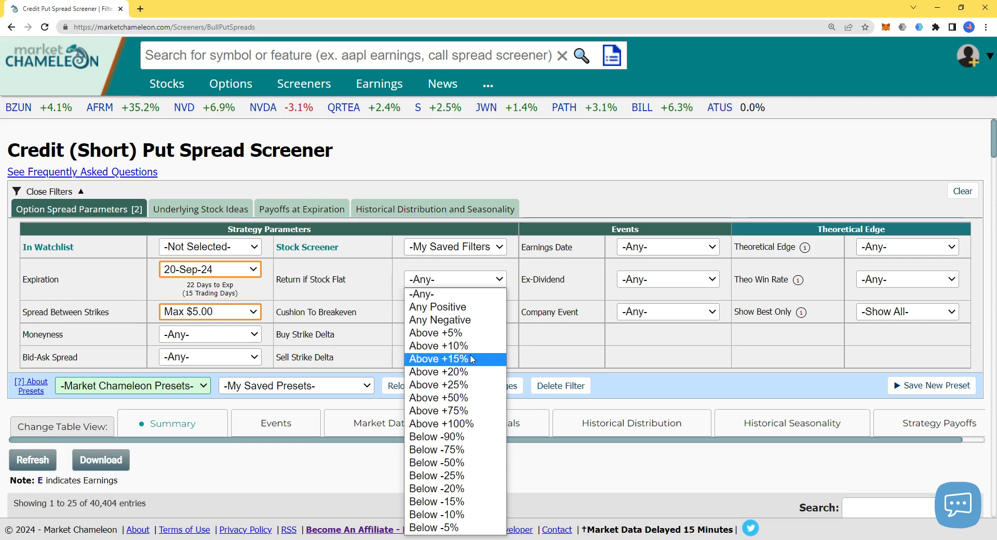
pyautogui.click(522, 335)
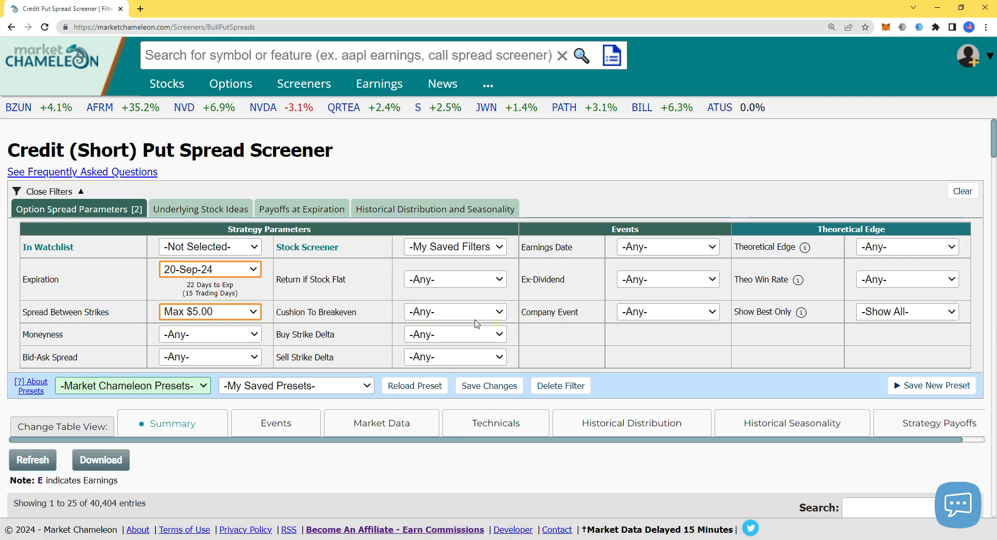
pyautogui.click(441, 313)
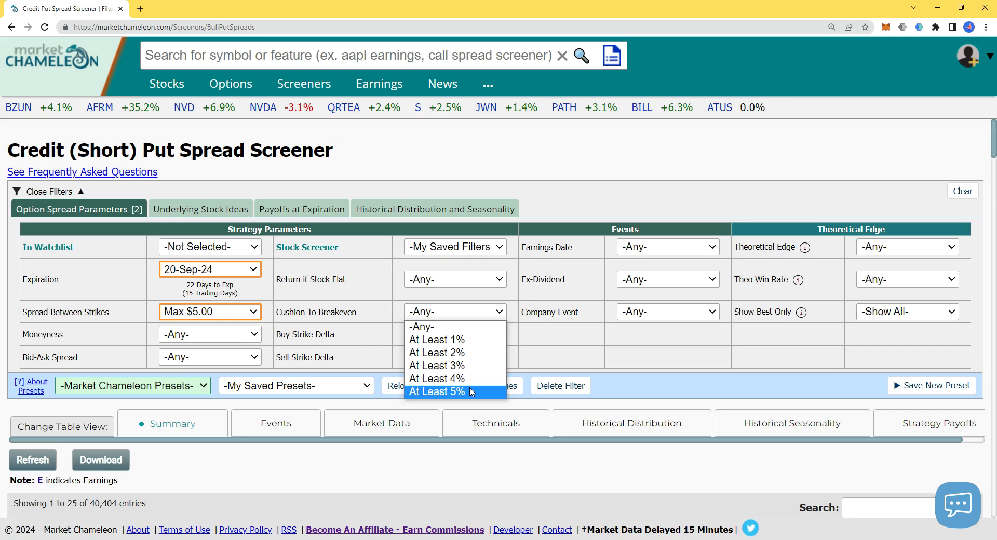
pyautogui.click(546, 353)
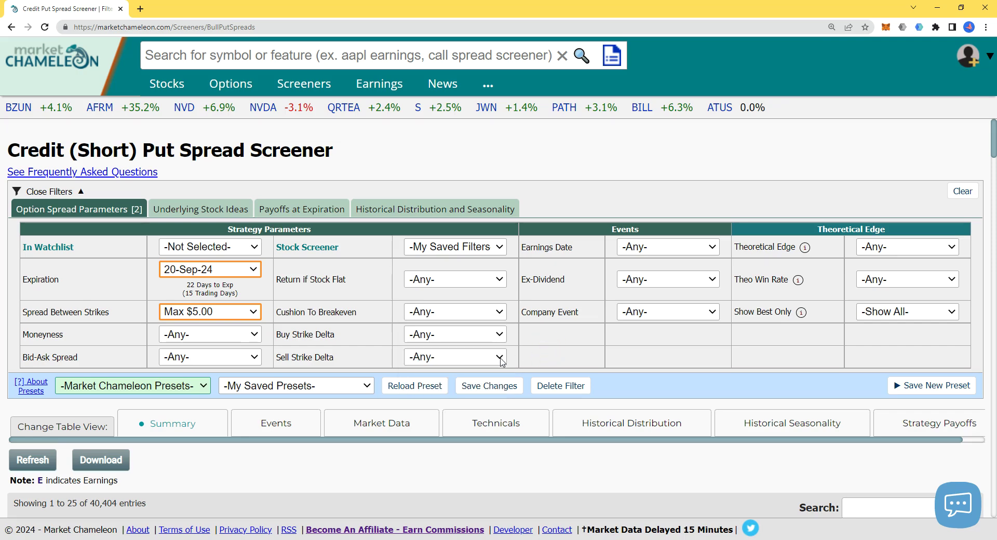
# Review the delta thresholds offered for the Buy Strike Delta and Sell Strike Delta filters, leaving both at Any.
pyautogui.click(435, 337)
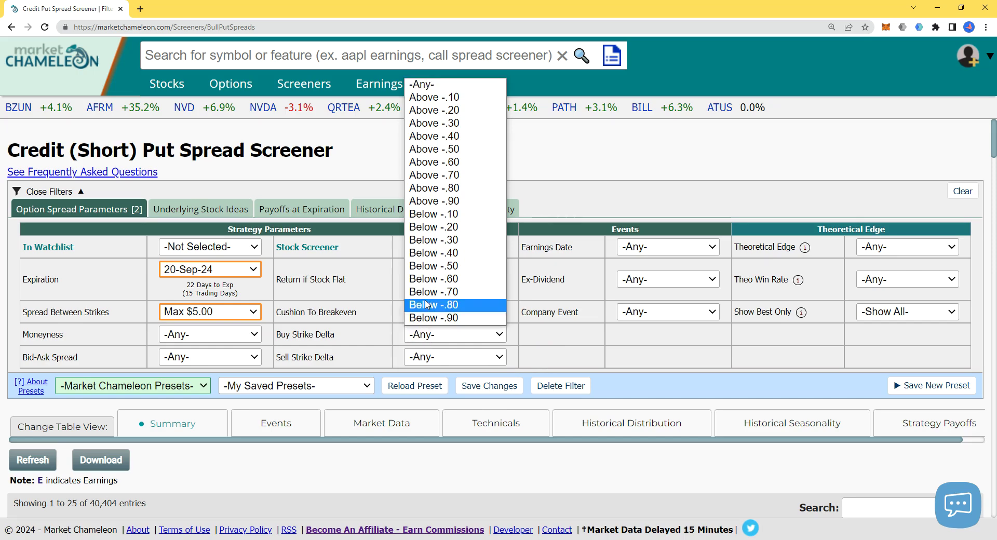
pyautogui.click(439, 356)
pyautogui.click(439, 357)
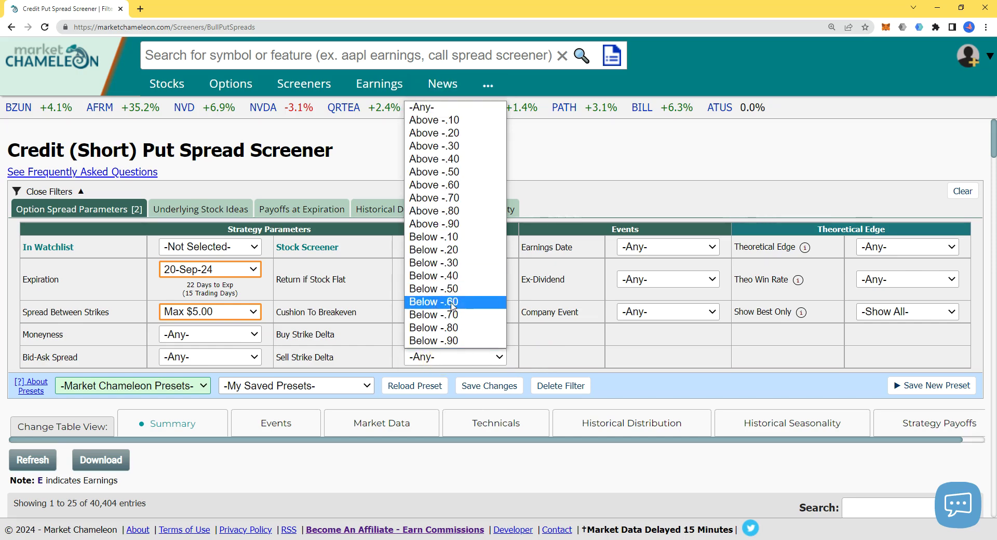
pyautogui.click(566, 360)
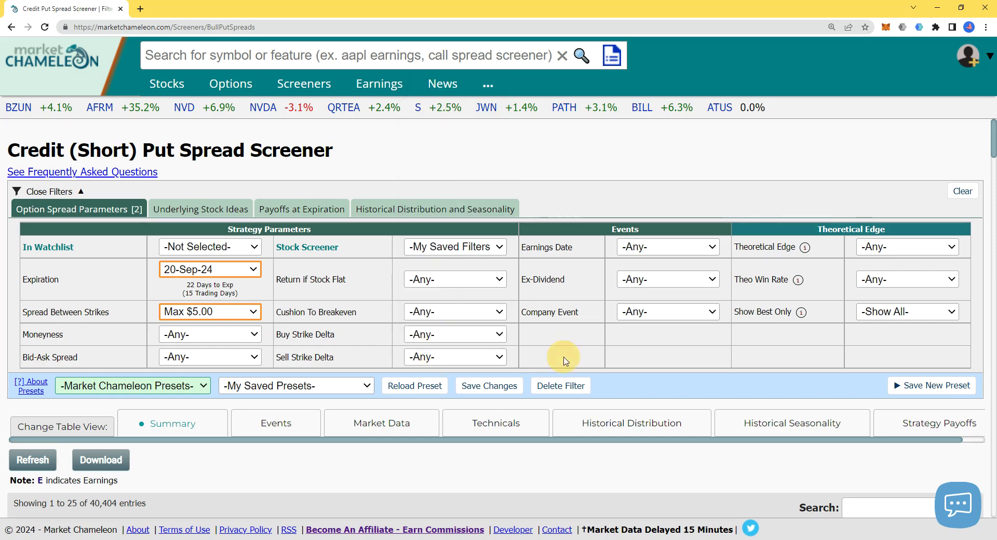
# Review the available choices for the Ex-Dividend, Company Event and Earnings Date filters, leaving all three at Any.
pyautogui.click(640, 280)
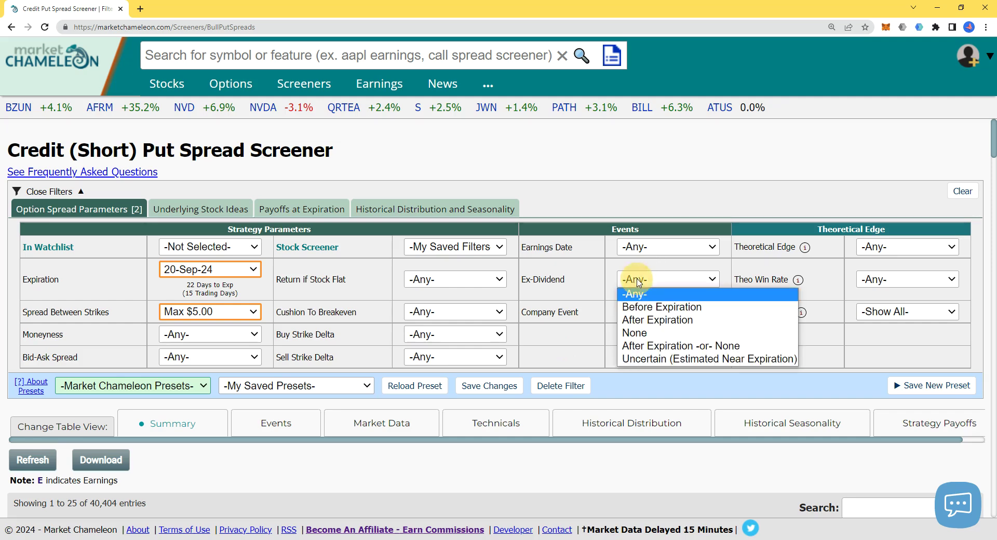
pyautogui.click(592, 317)
pyautogui.click(626, 312)
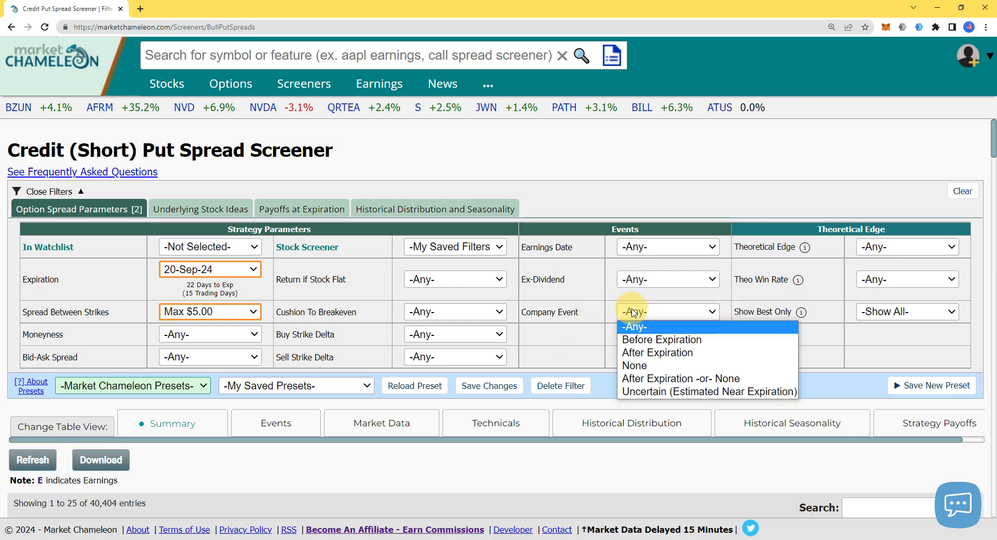
pyautogui.click(642, 247)
pyautogui.click(642, 247)
pyautogui.click(754, 242)
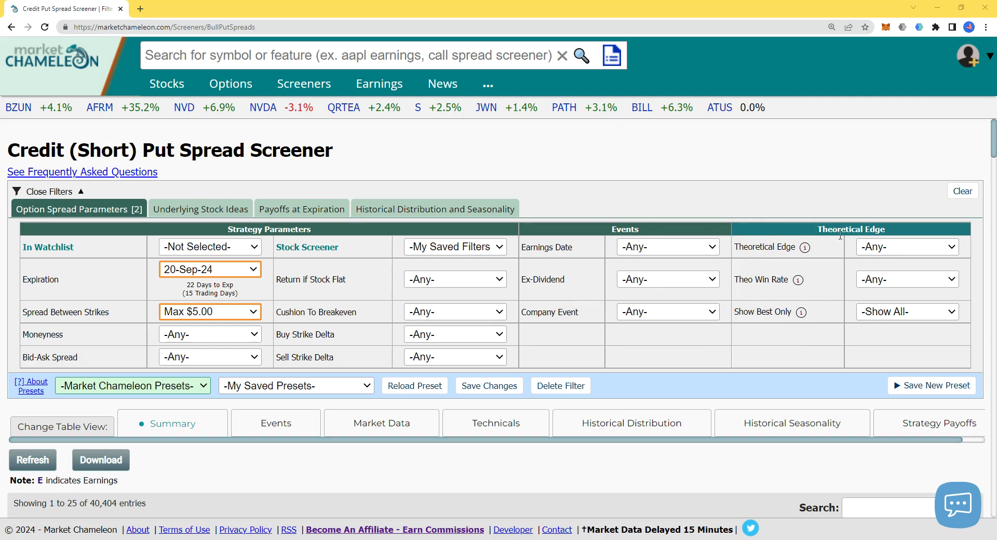
# Review the available choices for the Theoretical Edge, Theo Win Rate and Show Best Only filters without changing them.
pyautogui.click(893, 253)
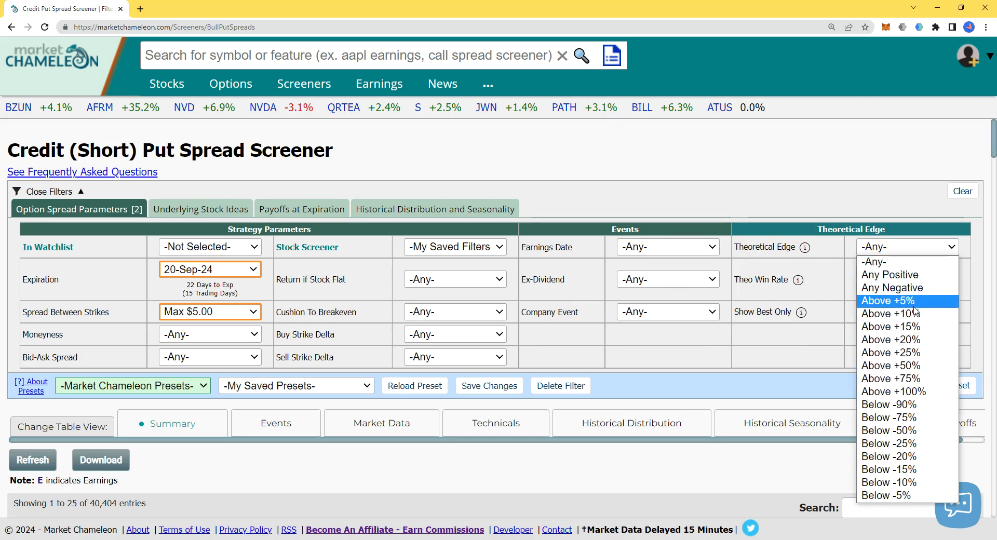
pyautogui.click(891, 262)
pyautogui.click(892, 277)
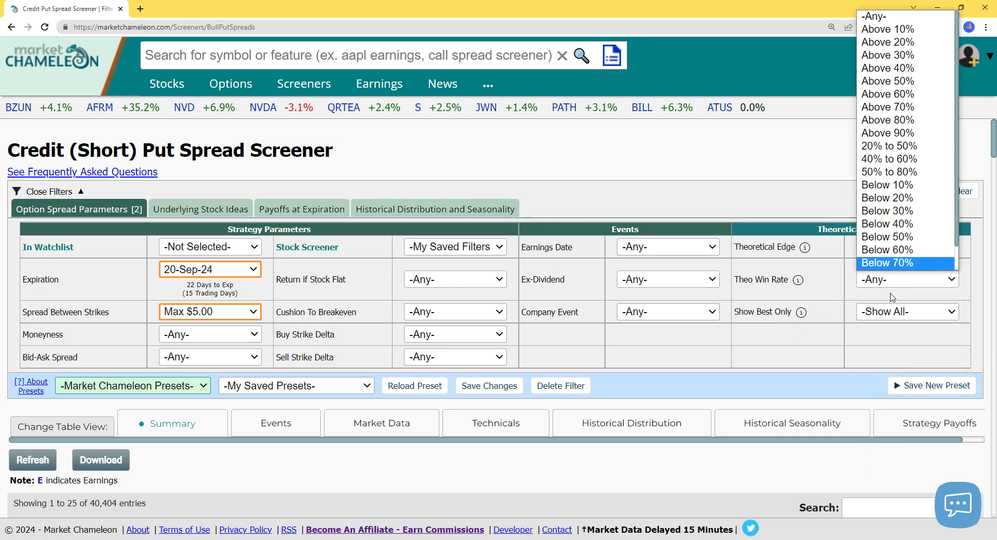
pyautogui.click(893, 314)
pyautogui.click(892, 314)
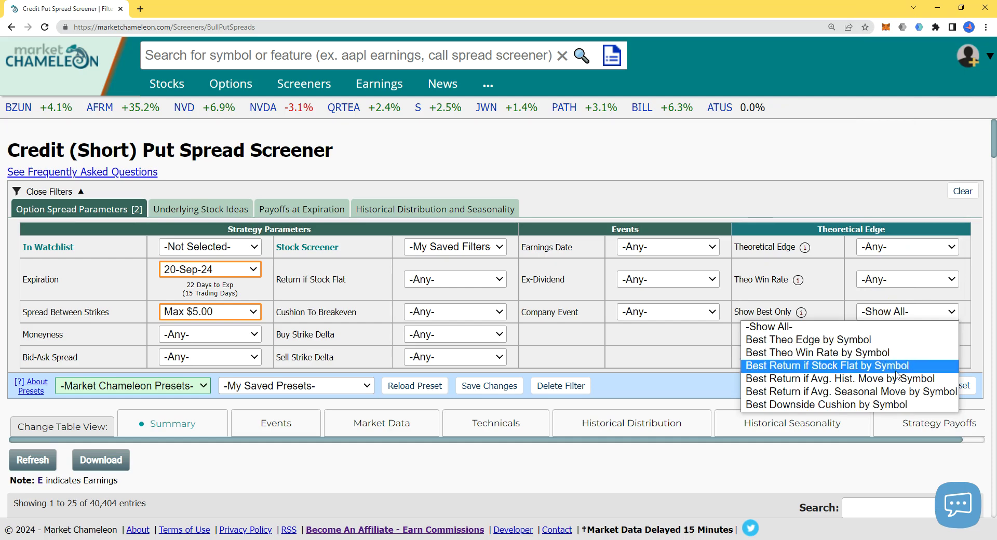
pyautogui.click(618, 355)
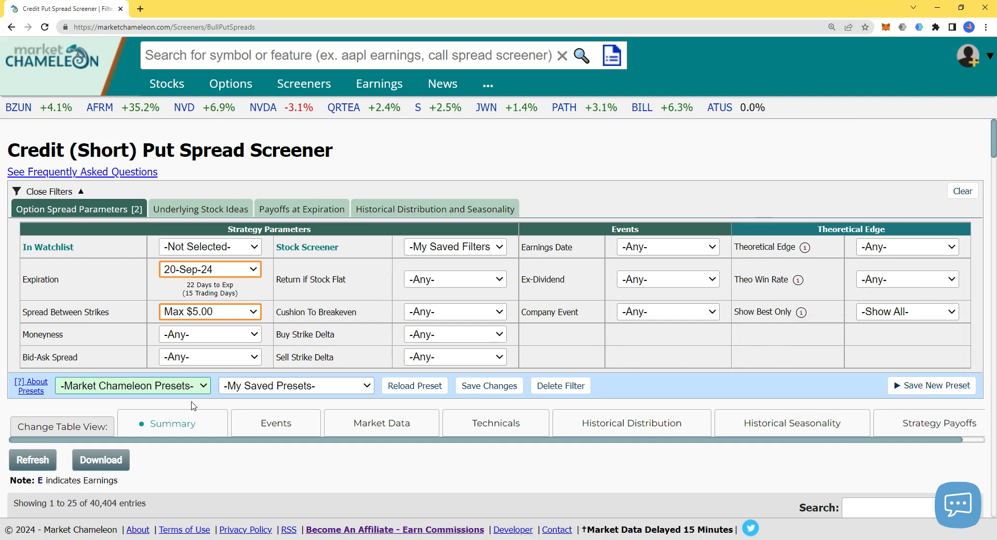
# Look through the Market Chameleon presets and load the saved preset ZIV FINAL.
pyautogui.click(175, 393)
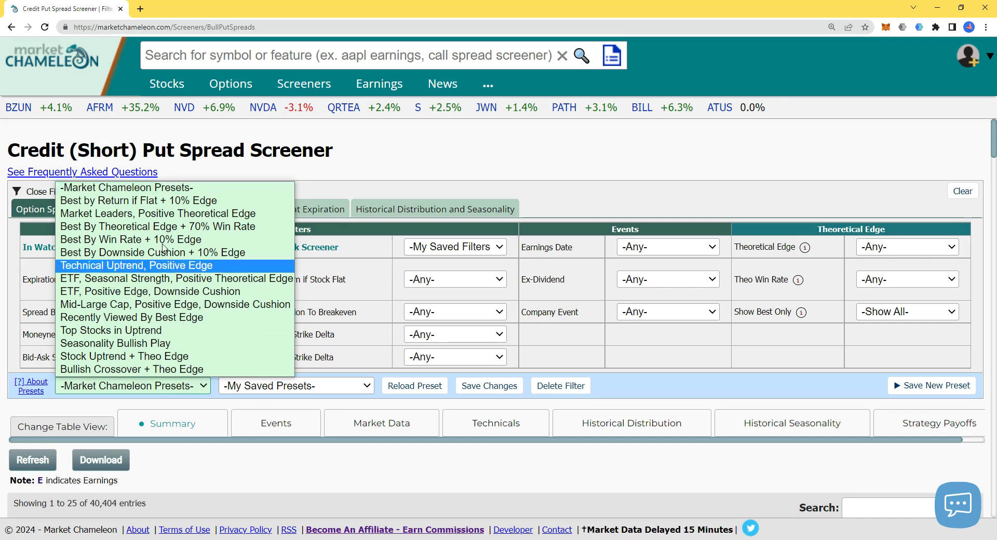
pyautogui.click(267, 386)
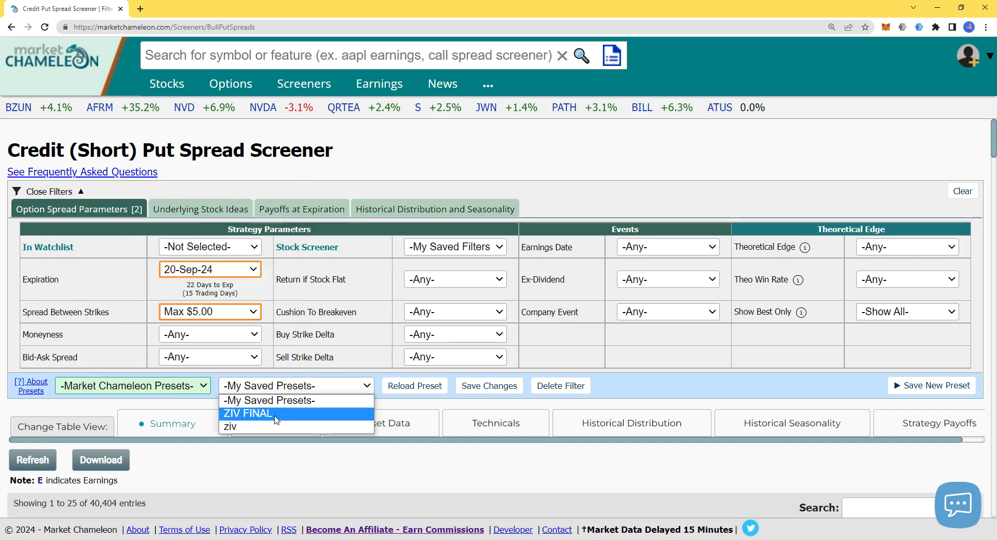
pyautogui.click(275, 415)
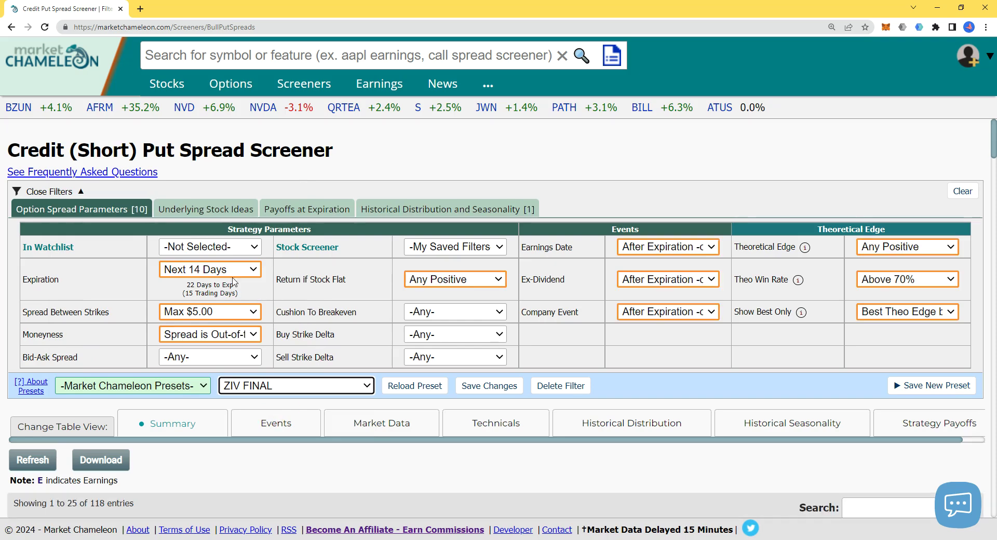
# Check the Expiration filter of the loaded preset, leaving it at Next 14 Days.
pyautogui.click(214, 271)
pyautogui.click(220, 275)
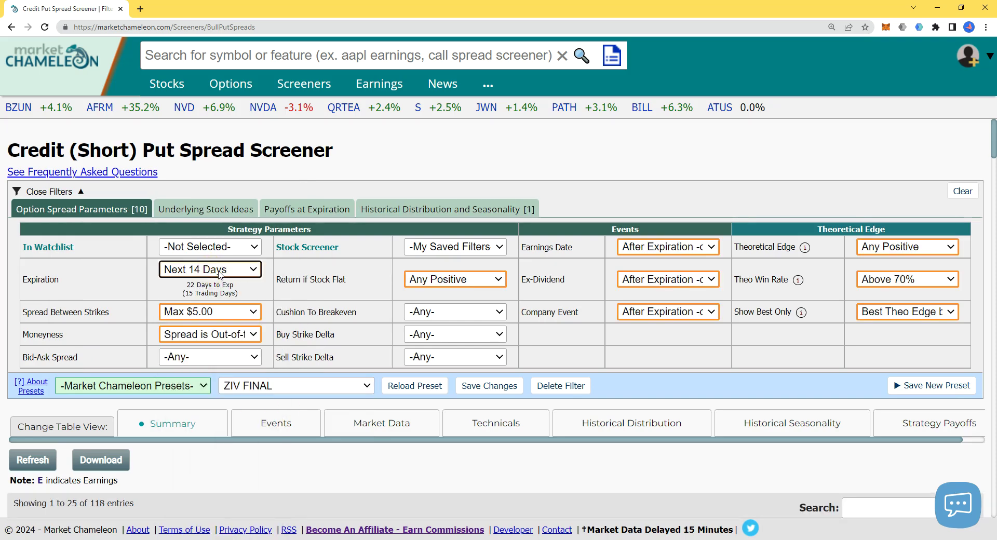
pyautogui.click(286, 279)
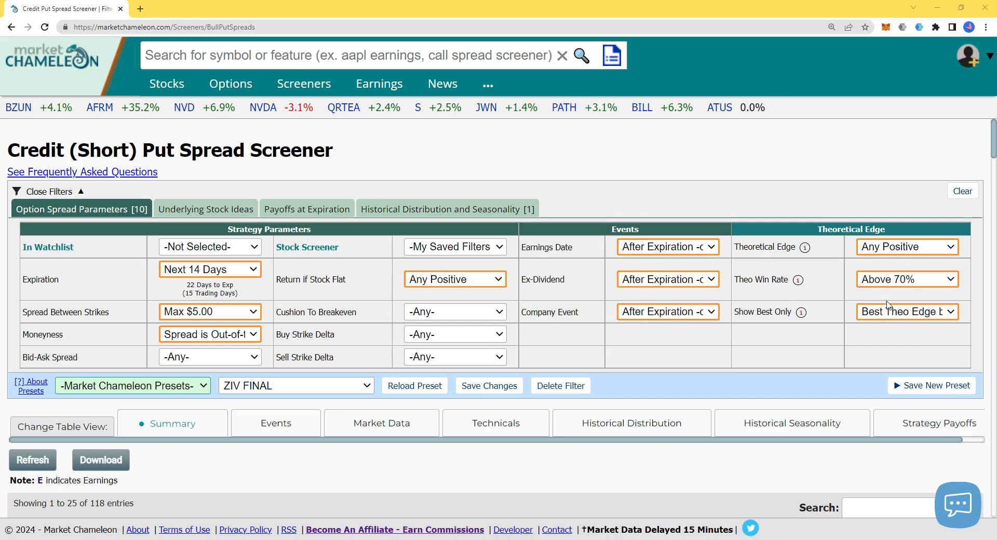
# Sort the screener results by Theo. Edge from highest to lowest.
pyautogui.moveTo(992, 139); pyautogui.dragTo(982, 162)
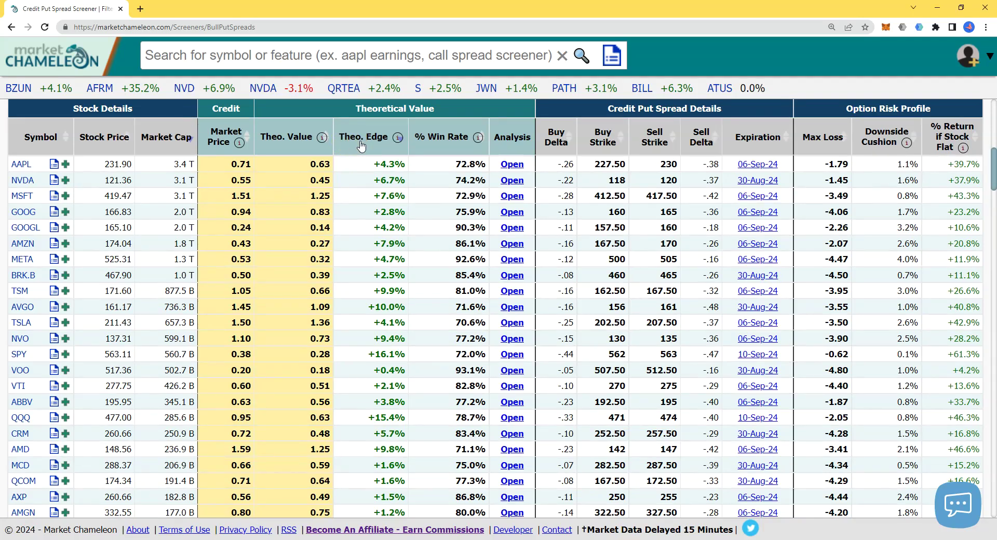
pyautogui.click(378, 144)
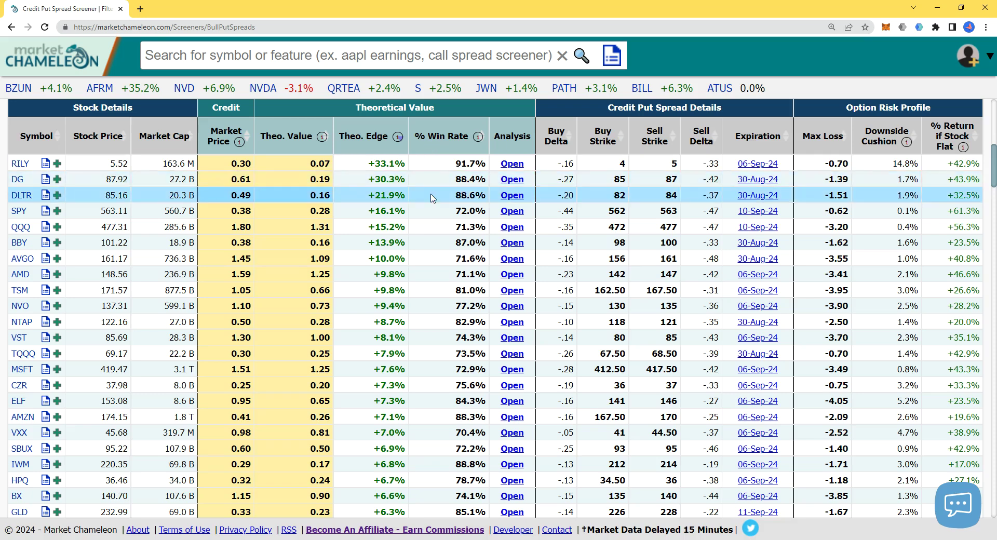
# Examine the theoretical edge and market cap of the RILY spread in the results.
pyautogui.tripleClick(379, 170)
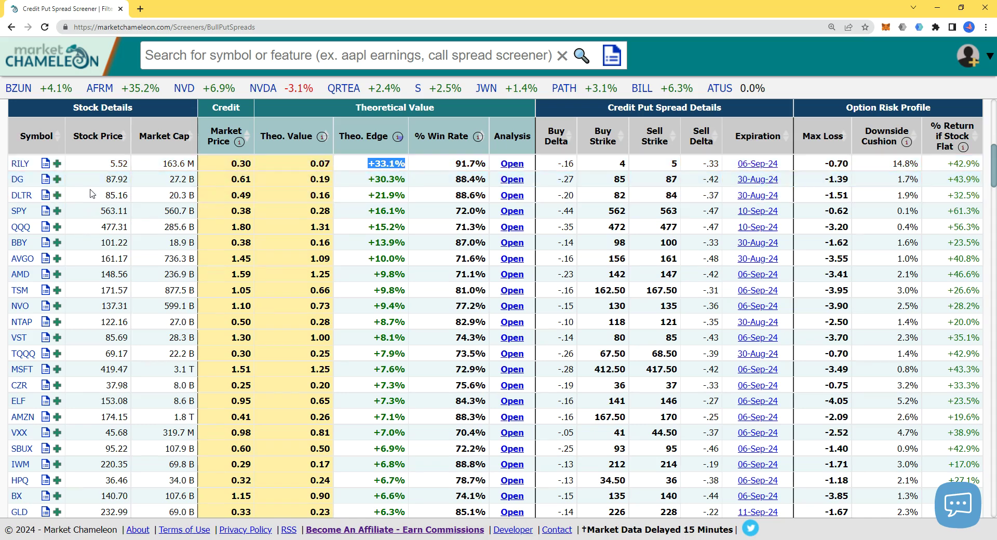
pyautogui.click(69, 231)
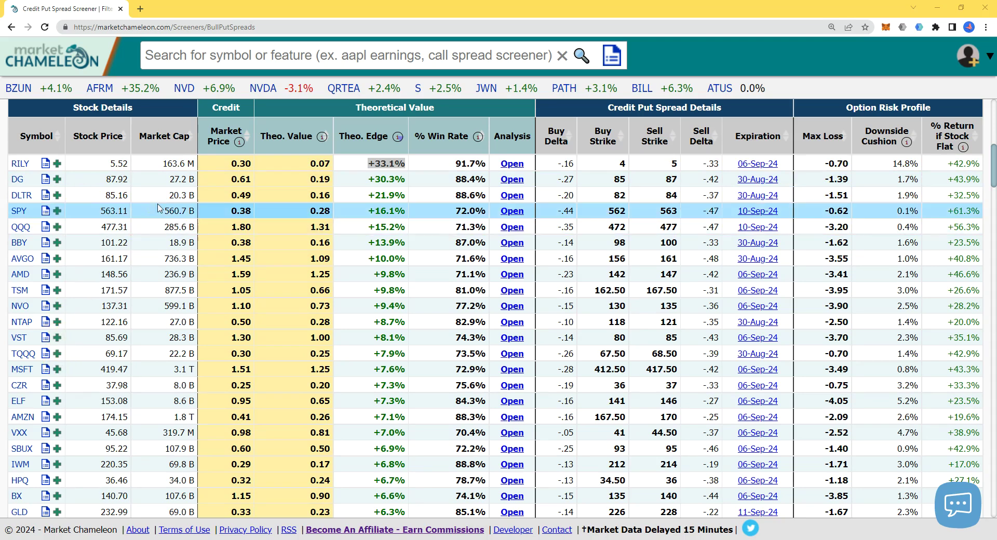
pyautogui.tripleClick(174, 165)
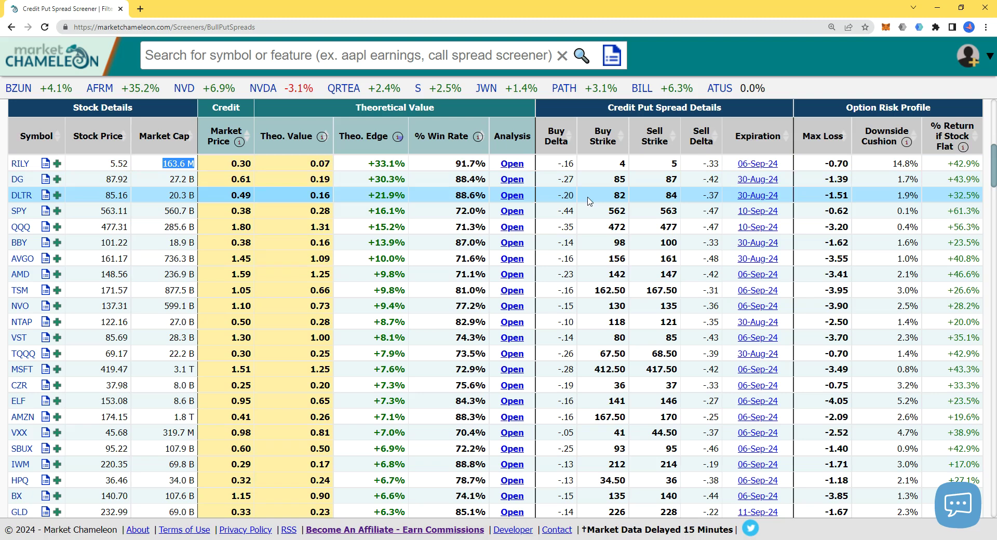
# Examine the DG spread's stock price, sell strike, theoretical edge and win rate in the results.
pyautogui.doubleClick(111, 179)
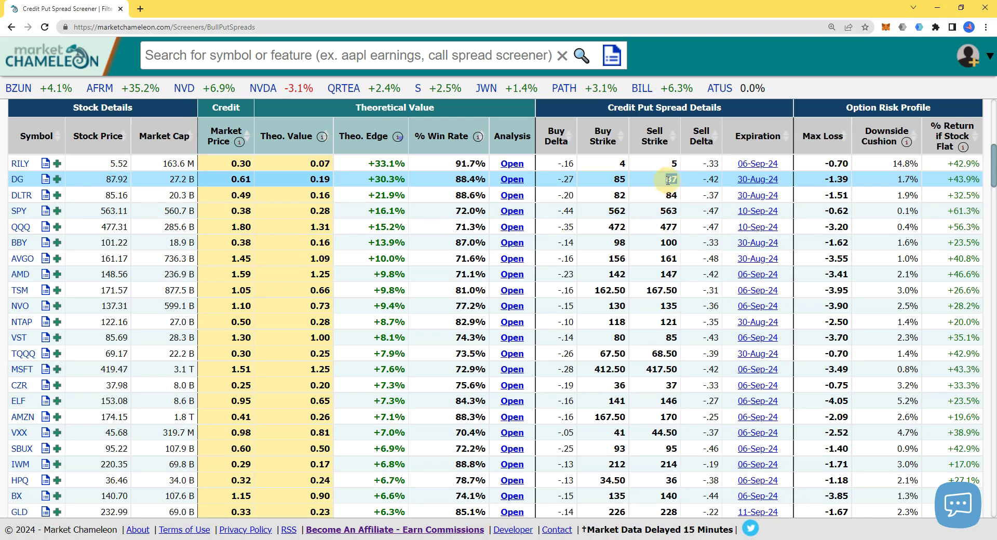
pyautogui.doubleClick(668, 180)
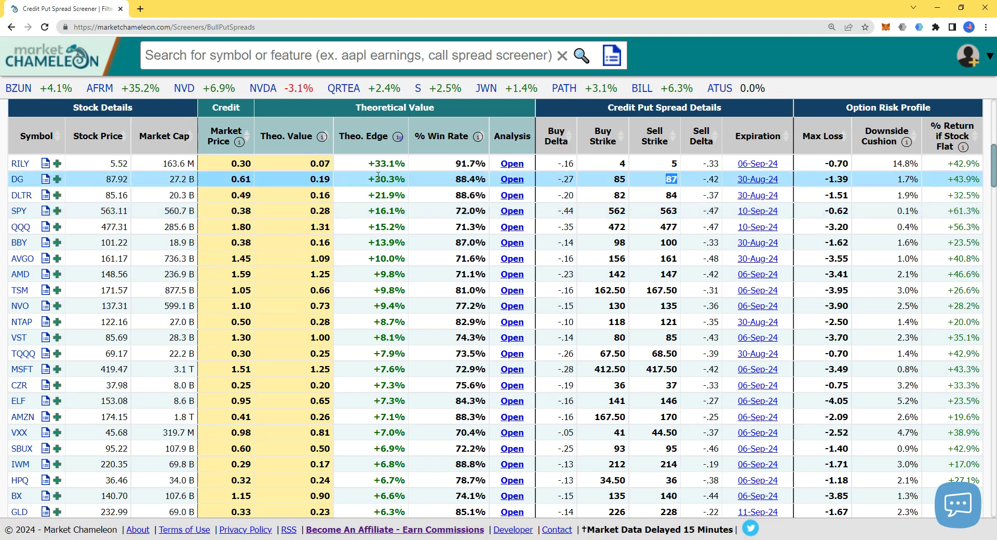
pyautogui.doubleClick(117, 195)
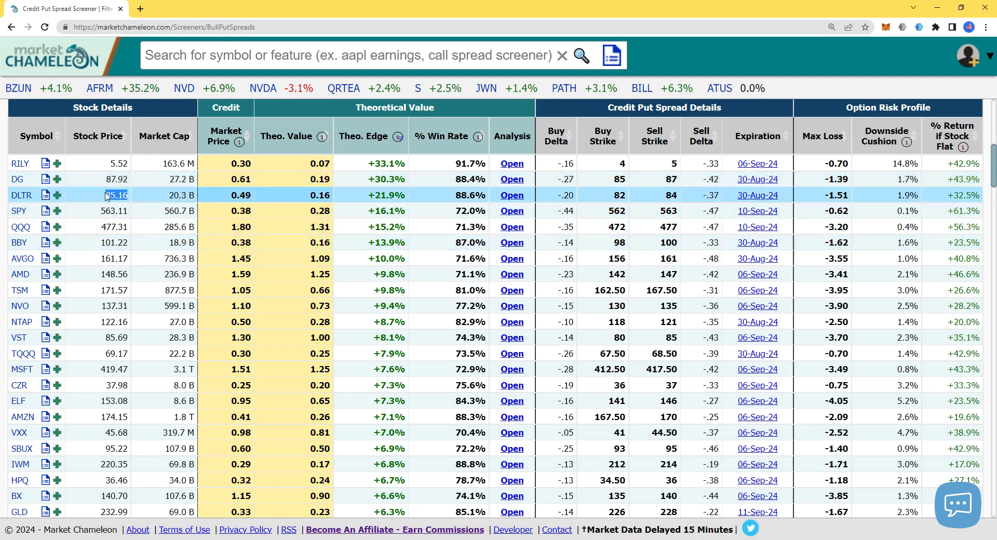
pyautogui.click(114, 180)
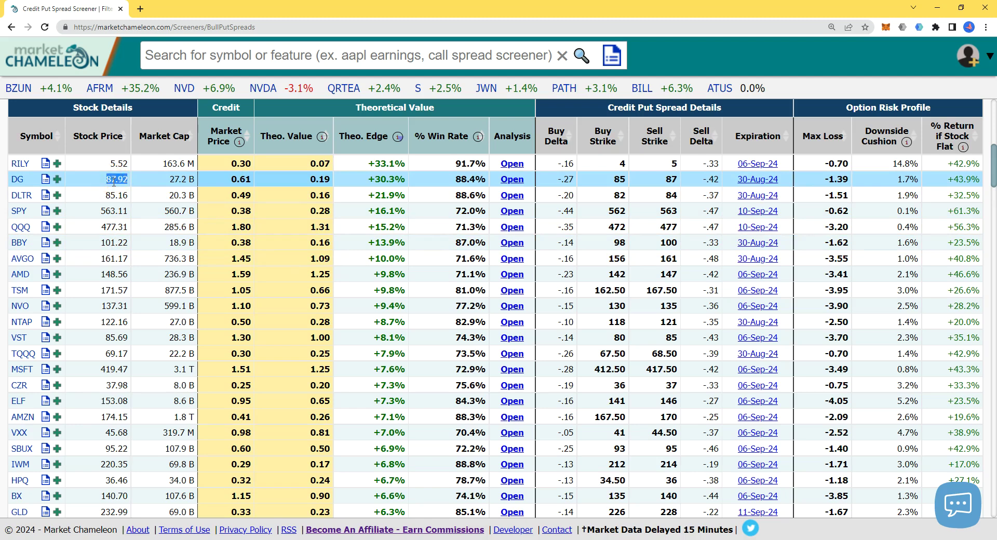
pyautogui.doubleClick(114, 179)
pyautogui.tripleClick(388, 179)
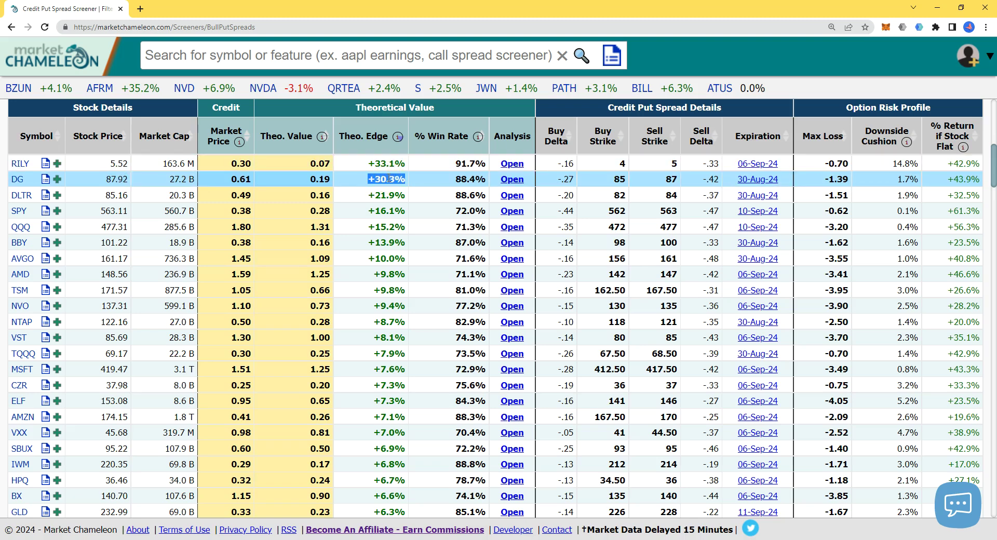
pyautogui.doubleClick(471, 181)
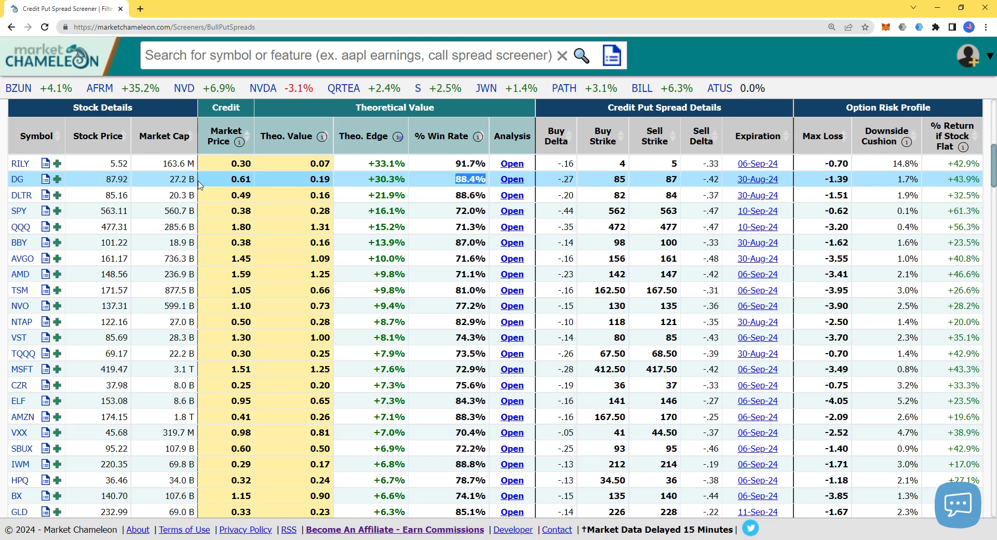
# Compare the DG stock price with the spread's sell and buy strikes.
pyautogui.doubleClick(118, 179)
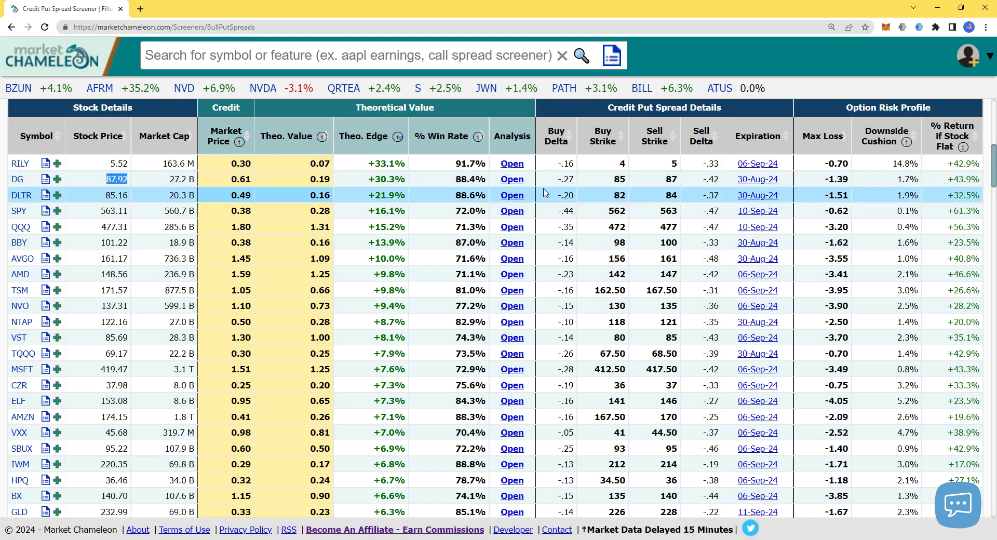
pyautogui.doubleClick(668, 179)
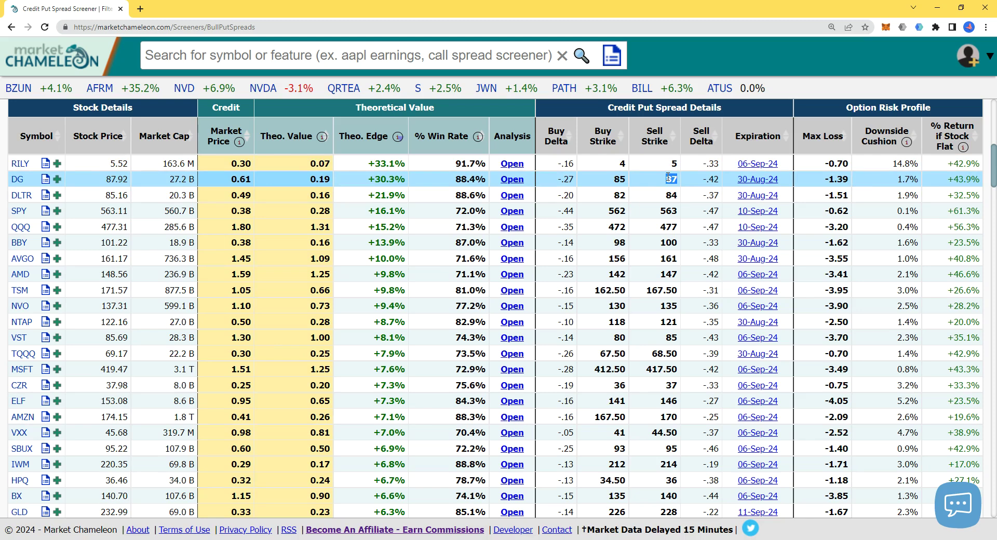
pyautogui.doubleClick(618, 179)
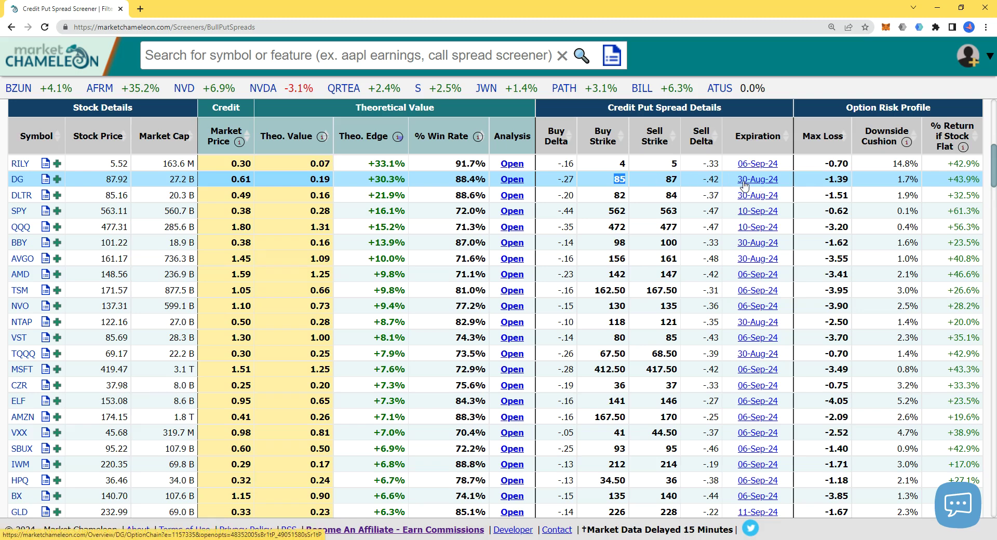
pyautogui.doubleClick(668, 180)
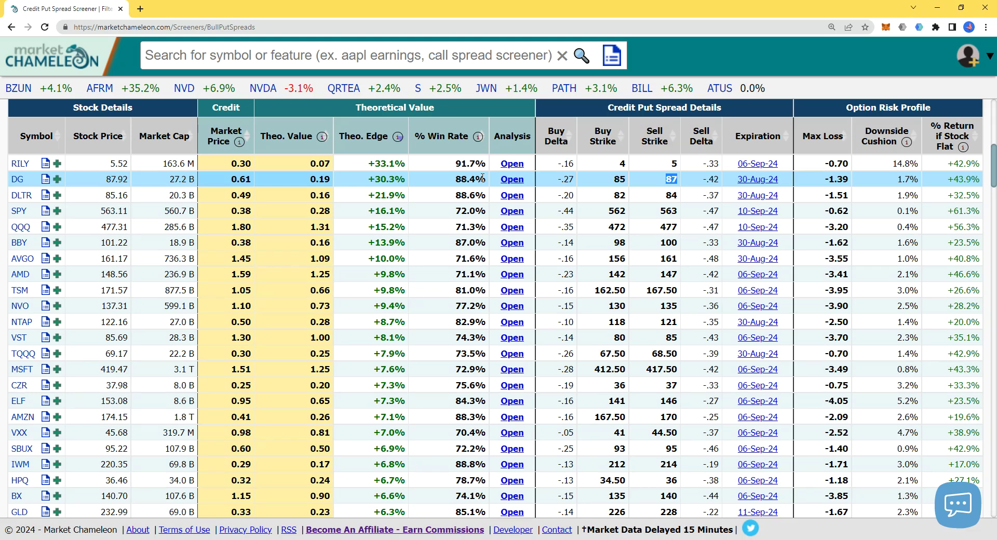
# Compare the DG spread's market price with its theoretical value, considering its theoretical edge and both strikes.
pyautogui.doubleClick(395, 179)
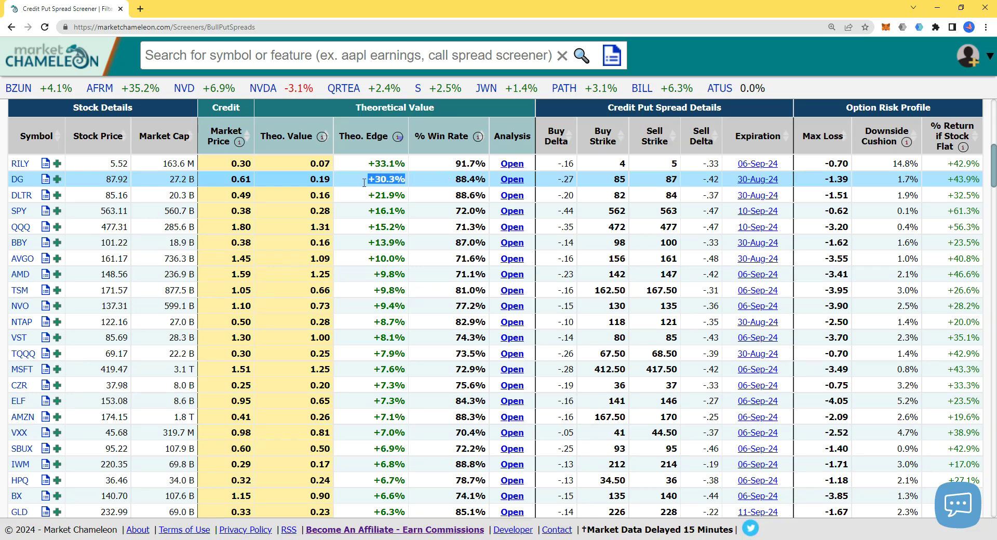
pyautogui.doubleClick(234, 179)
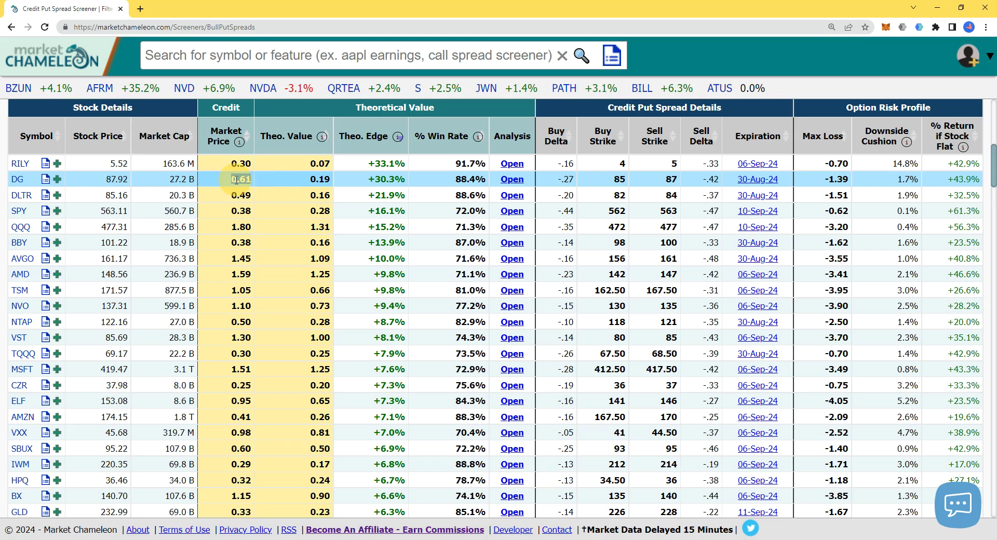
pyautogui.doubleClick(327, 181)
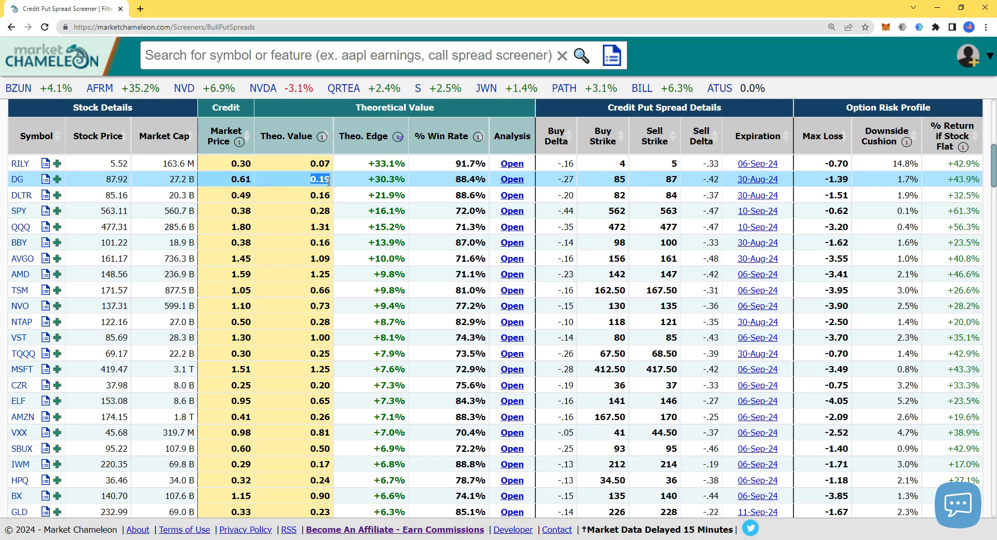
pyautogui.click(669, 179)
pyautogui.doubleClick(669, 179)
pyautogui.doubleClick(620, 179)
pyautogui.doubleClick(233, 179)
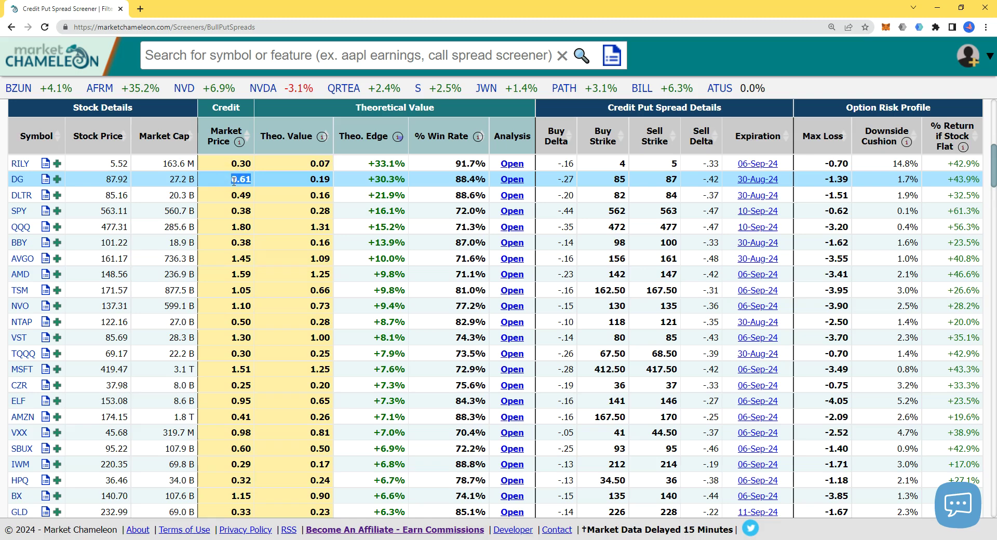
pyautogui.doubleClick(320, 180)
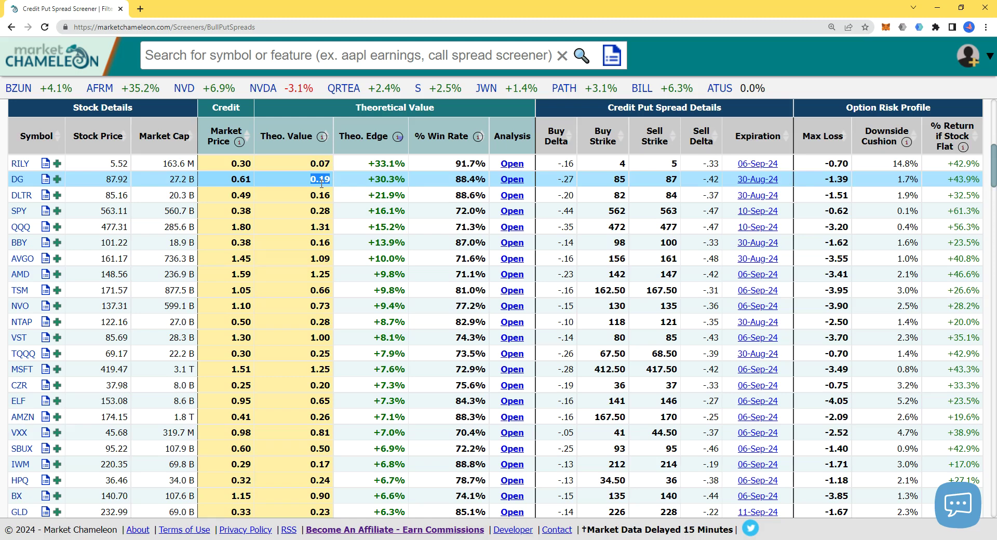
pyautogui.doubleClick(233, 179)
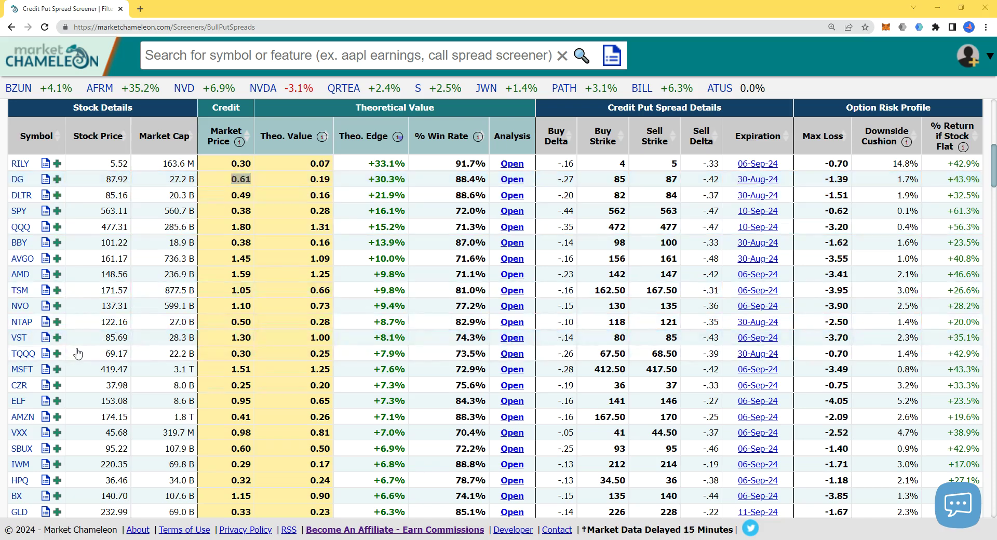
# Compare the QQQ stock price with the spread's market price, sell strike and buy strike.
pyautogui.doubleClick(243, 228)
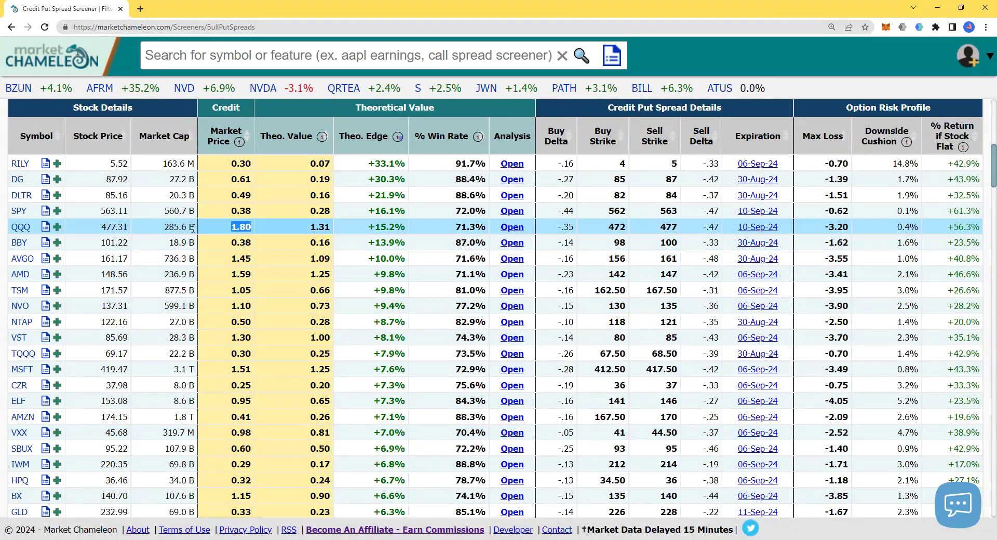
pyautogui.doubleClick(108, 227)
pyautogui.doubleClick(237, 227)
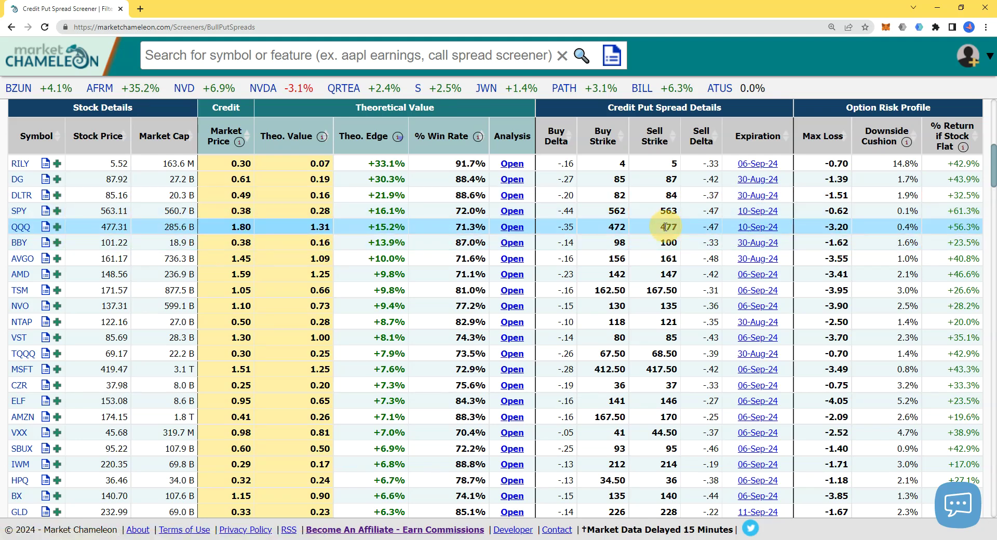
pyautogui.doubleClick(618, 228)
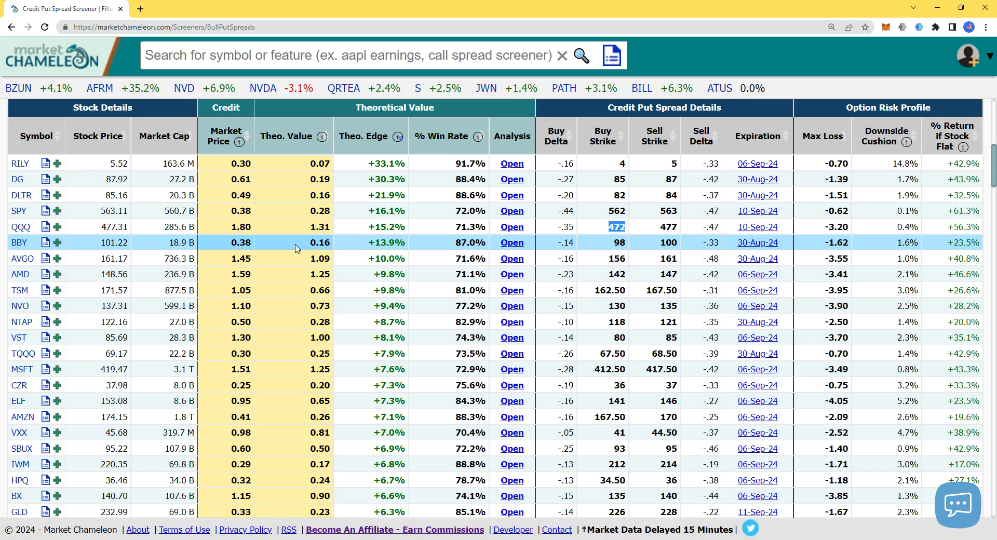
# Compare the QQQ spread's market price with its theoretical value and theoretical edge.
pyautogui.doubleClick(243, 227)
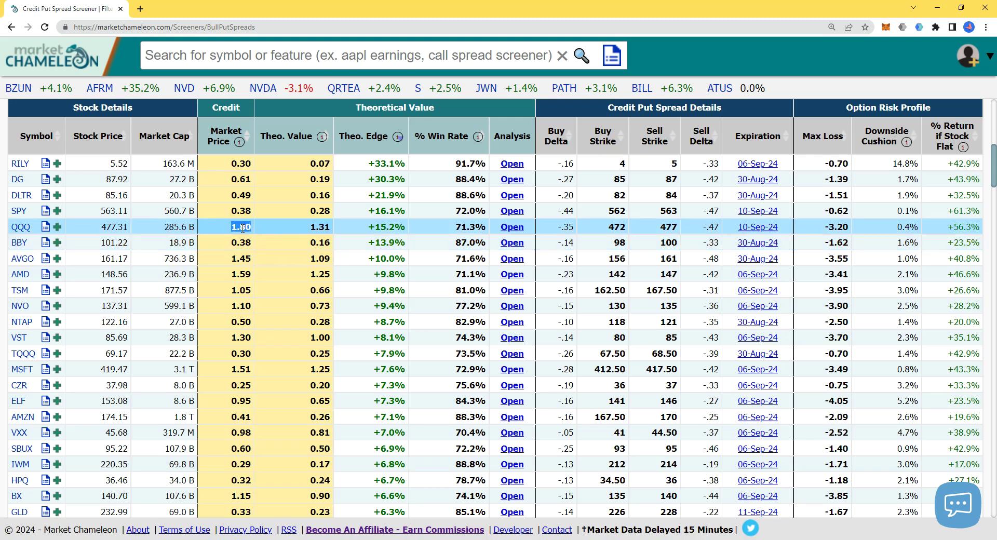
pyautogui.tripleClick(388, 228)
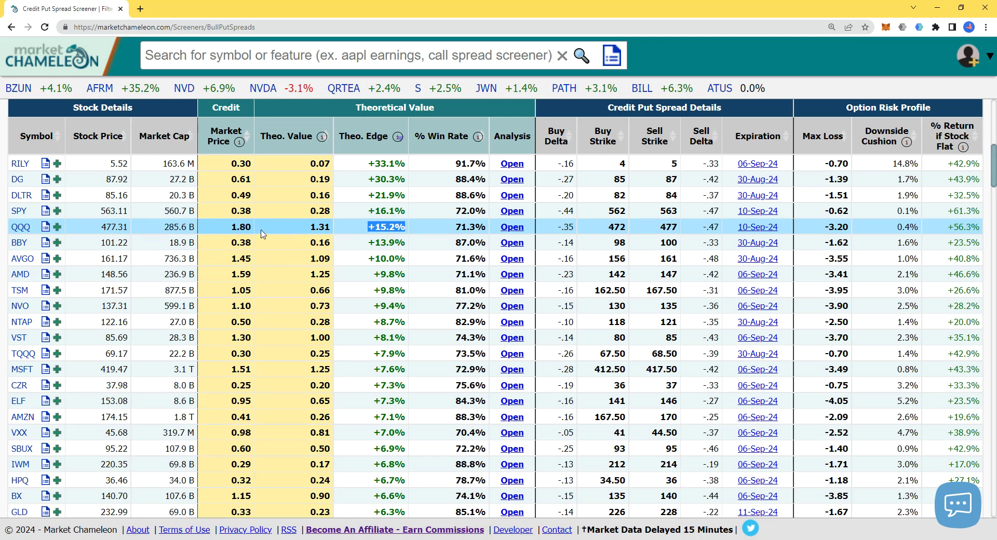
pyautogui.click(241, 227)
pyautogui.tripleClick(322, 227)
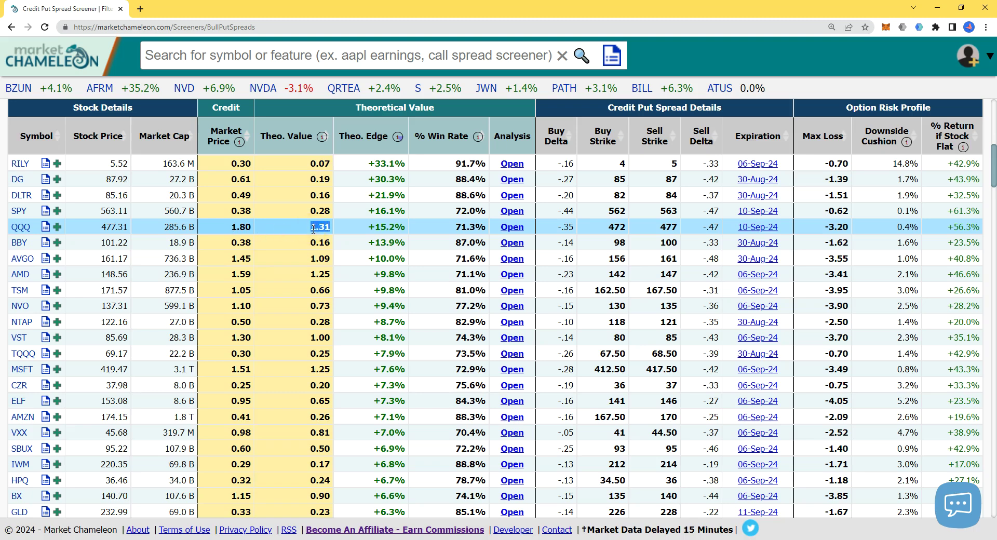
# Review the DG spread's market price and theoretical value, and the RILY spread's market price and market cap.
pyautogui.doubleClick(241, 179)
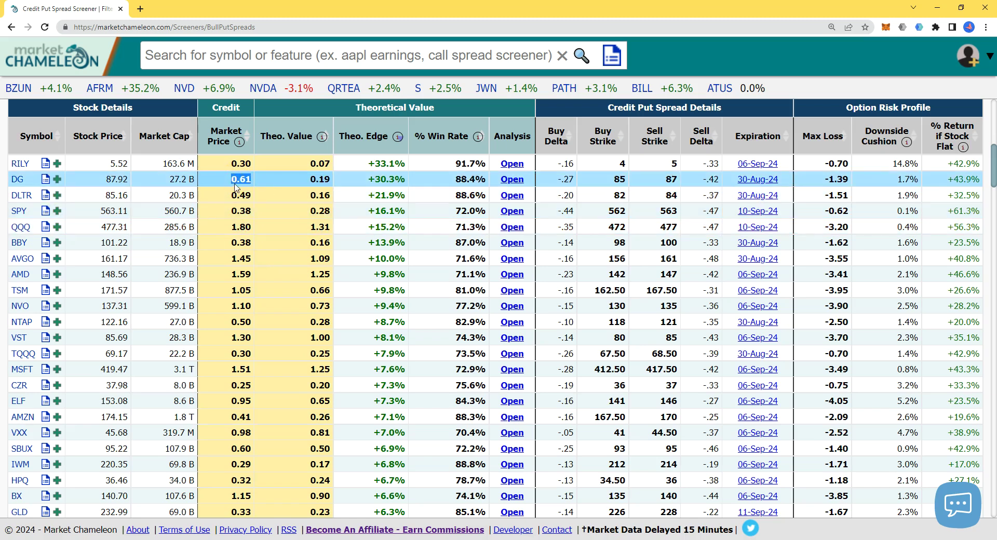
pyautogui.click(314, 182)
pyautogui.doubleClick(241, 164)
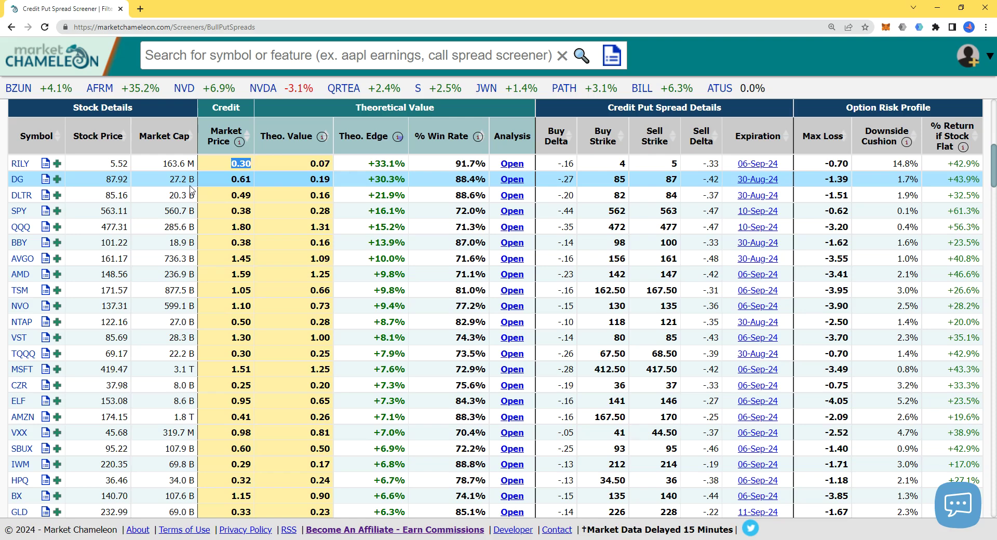
pyautogui.tripleClick(178, 165)
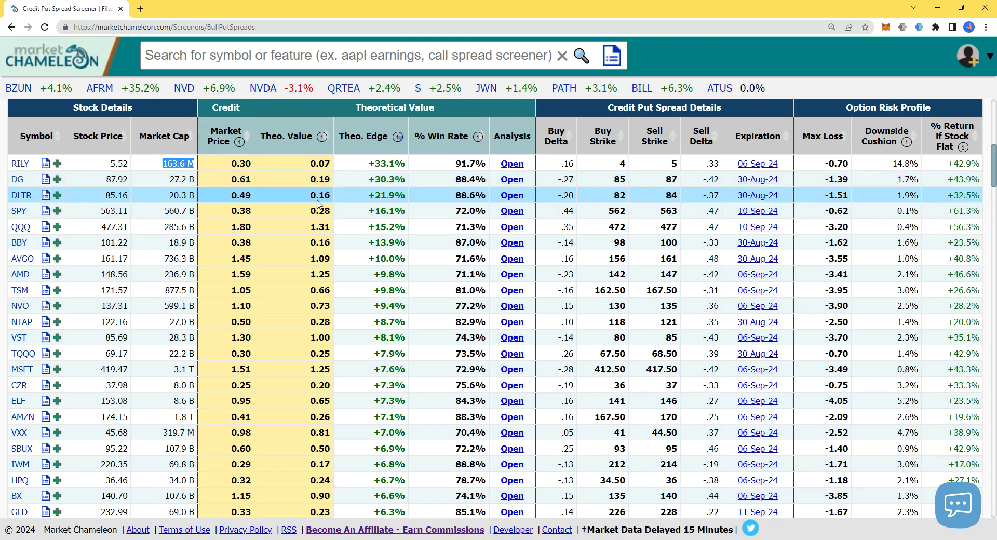
# Examine the DLTR spread's theoretical value, market price, stock price, both strikes and win rate.
pyautogui.doubleClick(318, 197)
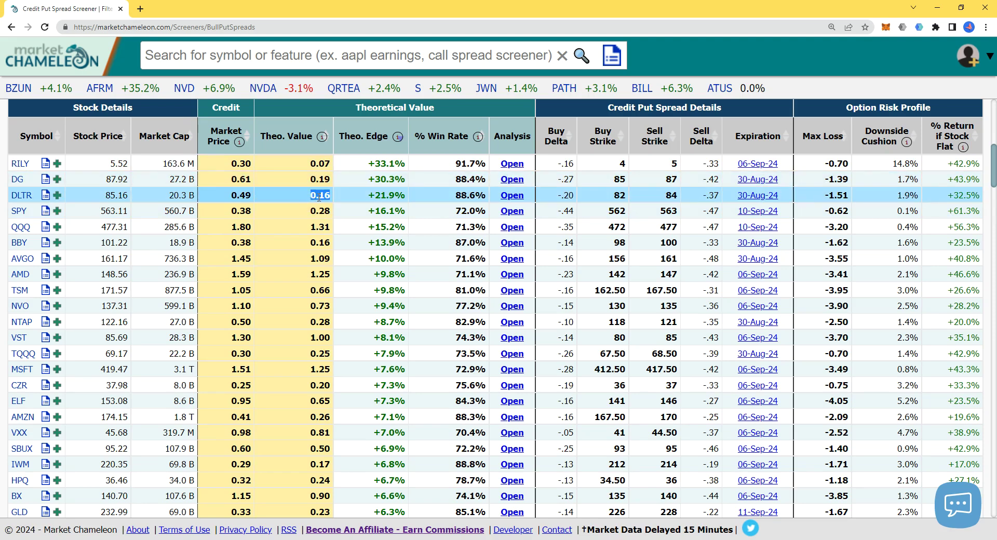
pyautogui.click(239, 198)
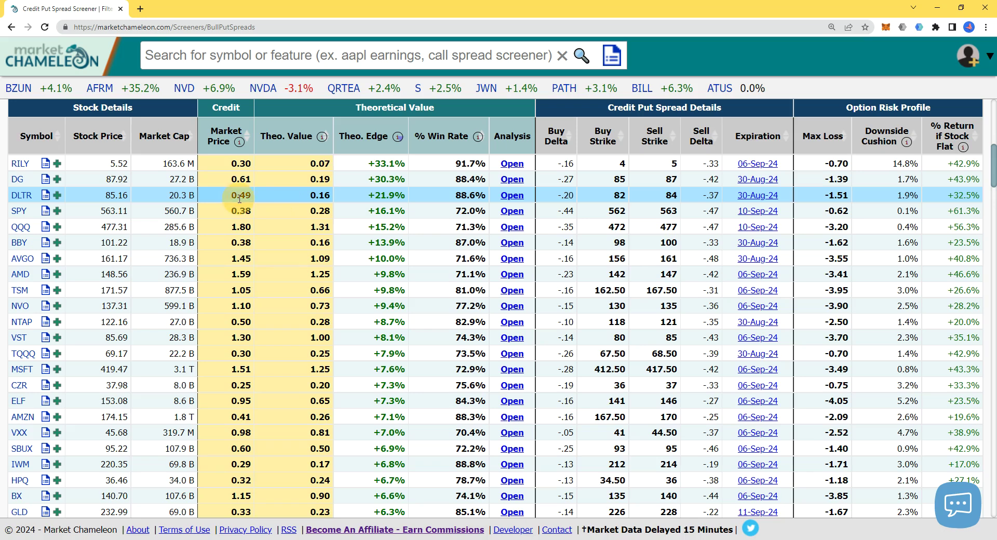
pyautogui.doubleClick(240, 198)
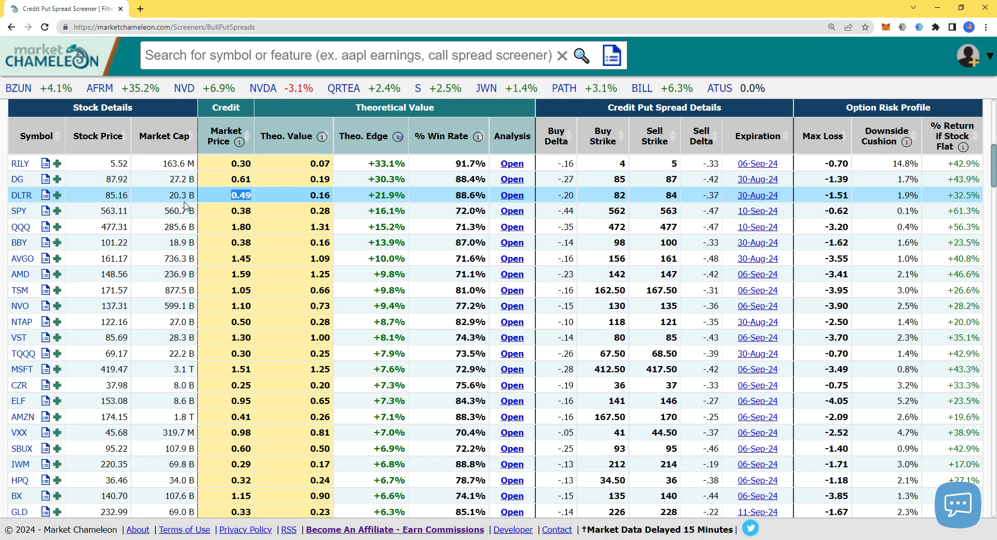
pyautogui.doubleClick(108, 196)
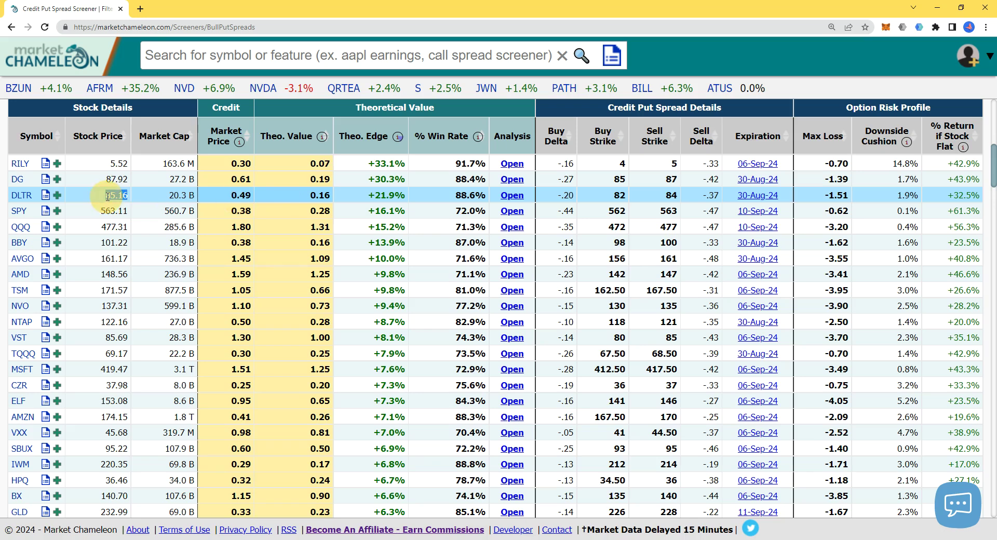
pyautogui.doubleClick(671, 195)
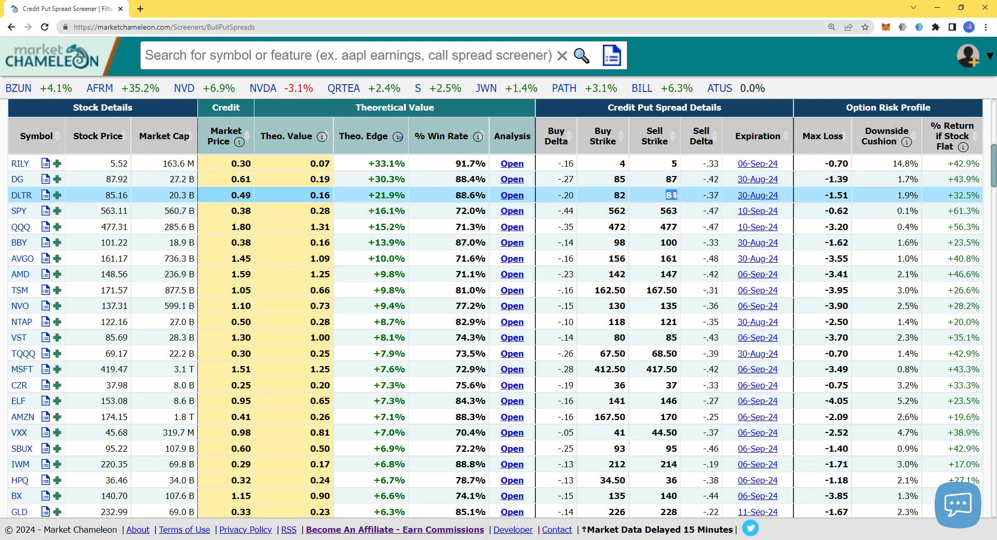
pyautogui.click(618, 196)
pyautogui.moveTo(487, 195); pyautogui.dragTo(458, 195)
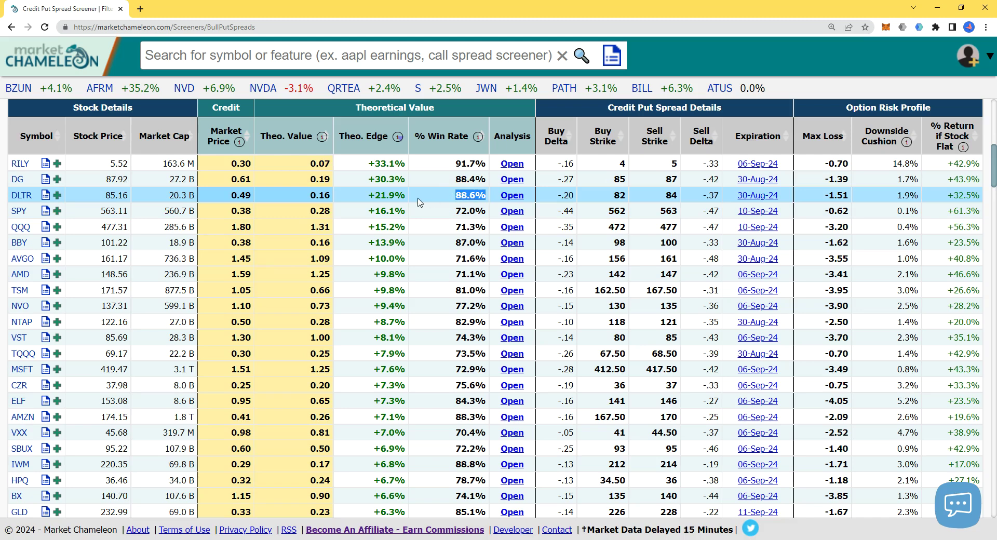
pyautogui.click(387, 206)
# Sort the results by win rate from highest to lowest and check the MSTR spread's win rate.
pyautogui.click(437, 140)
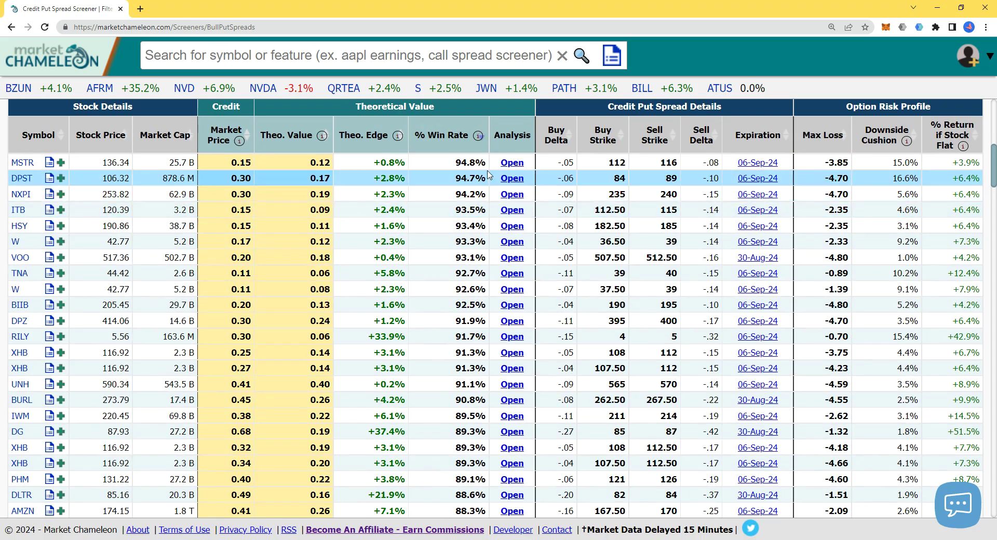
pyautogui.tripleClick(473, 165)
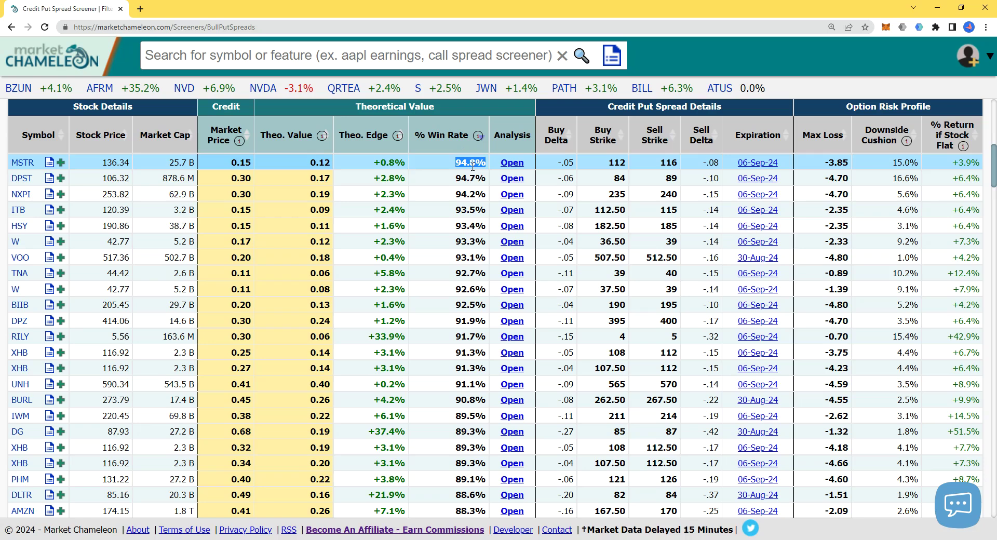
pyautogui.tripleClick(462, 161)
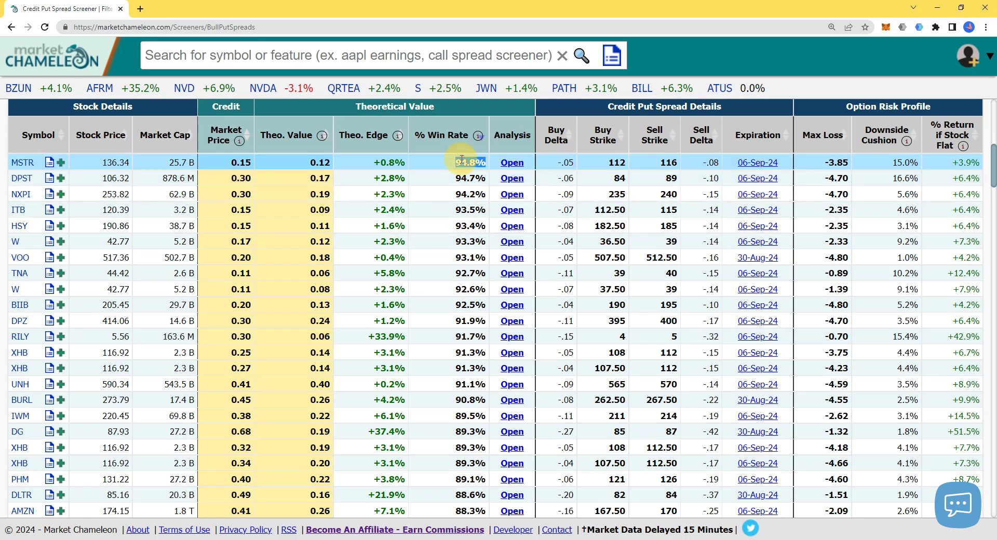
# Examine the MSTR spread's theoretical edge alongside its market price and theoretical value.
pyautogui.tripleClick(379, 161)
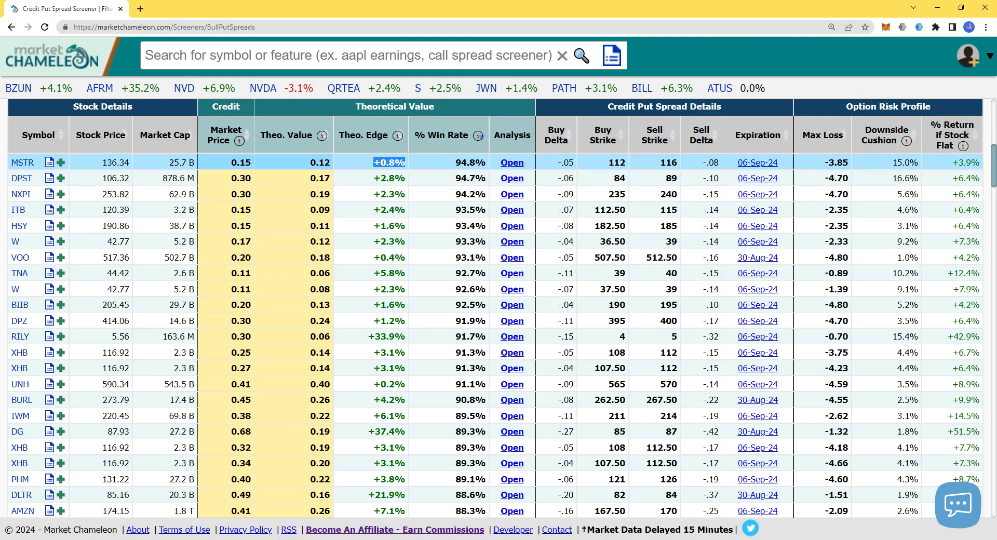
pyautogui.tripleClick(232, 163)
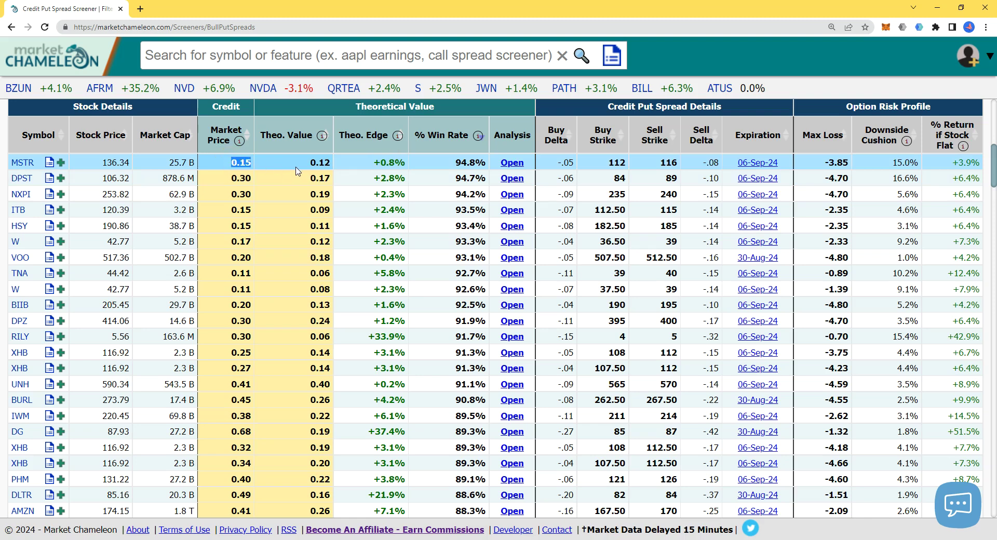
pyautogui.tripleClick(317, 163)
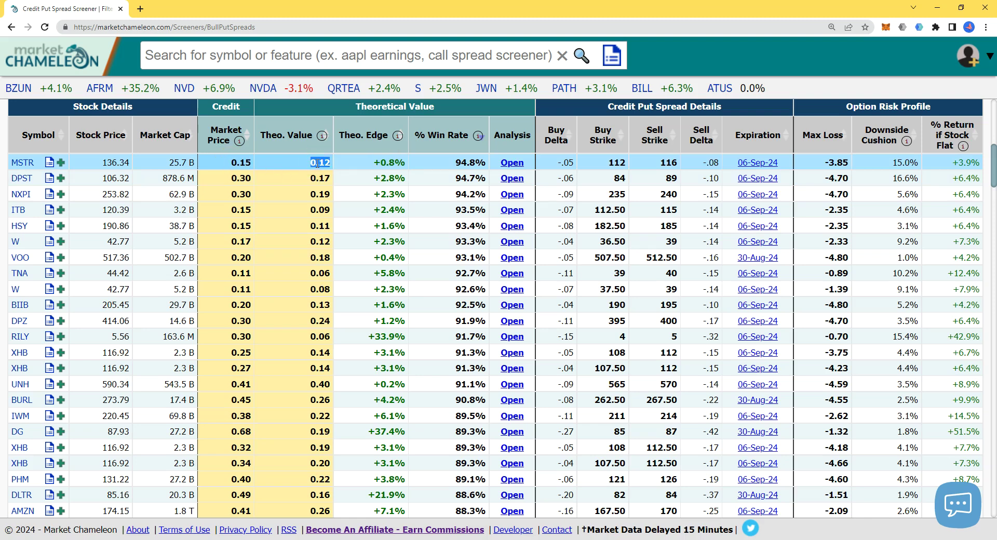
# Compare the MSTR stock price with the spread's sell and buy strikes.
pyautogui.tripleClick(116, 163)
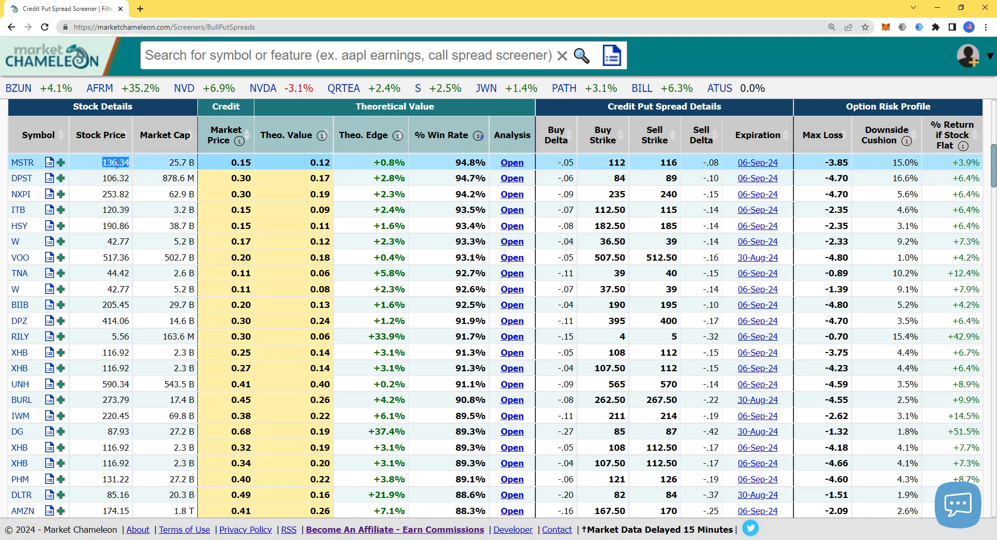
pyautogui.tripleClick(674, 163)
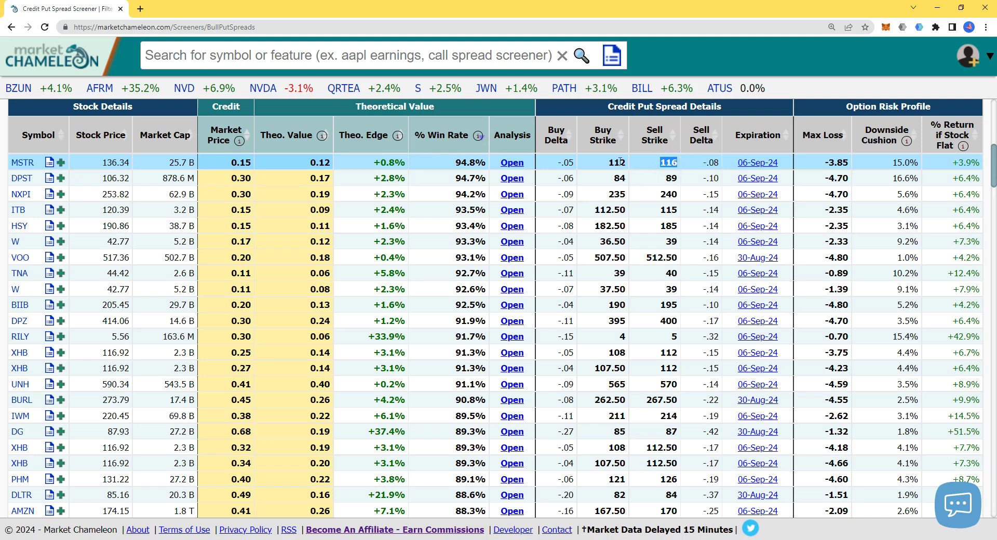
pyautogui.tripleClick(618, 163)
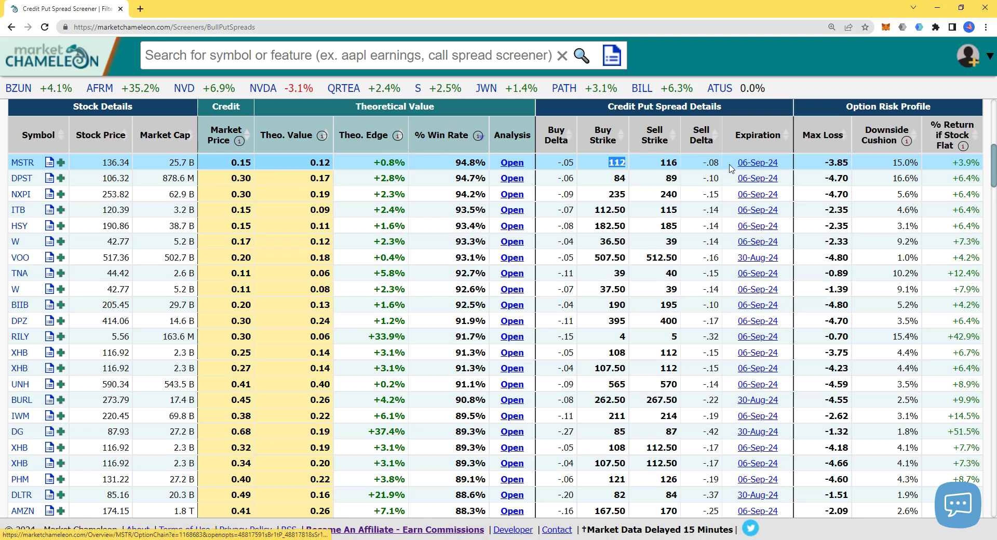
pyautogui.doubleClick(665, 163)
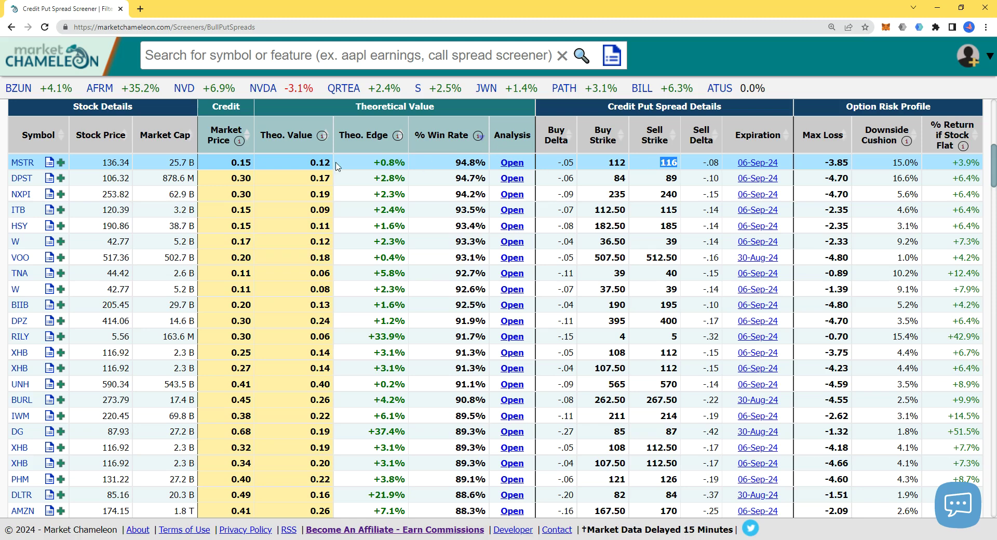
# Weigh the MSTR spread's market price and theoretical value against its theoretical edge and win rate.
pyautogui.doubleClick(242, 163)
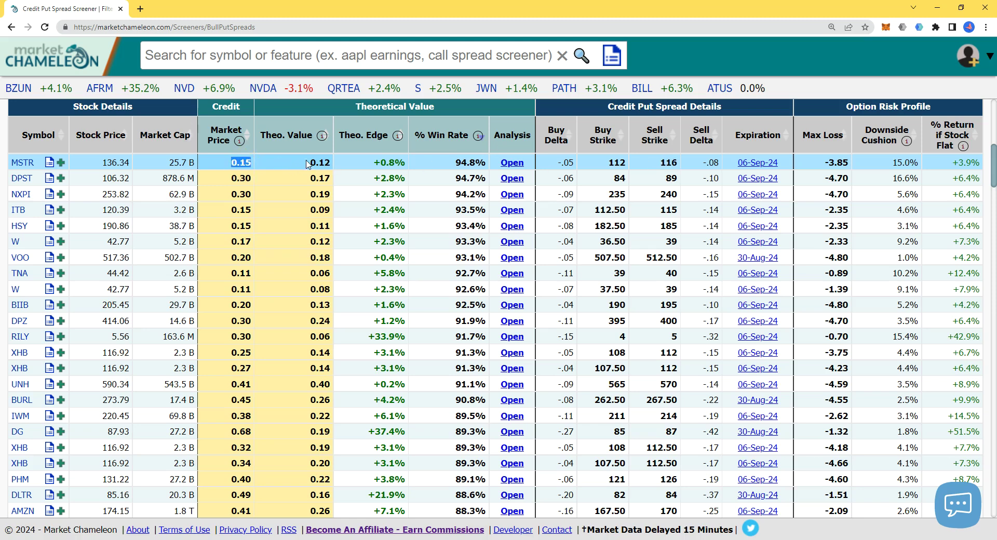
pyautogui.doubleClick(322, 163)
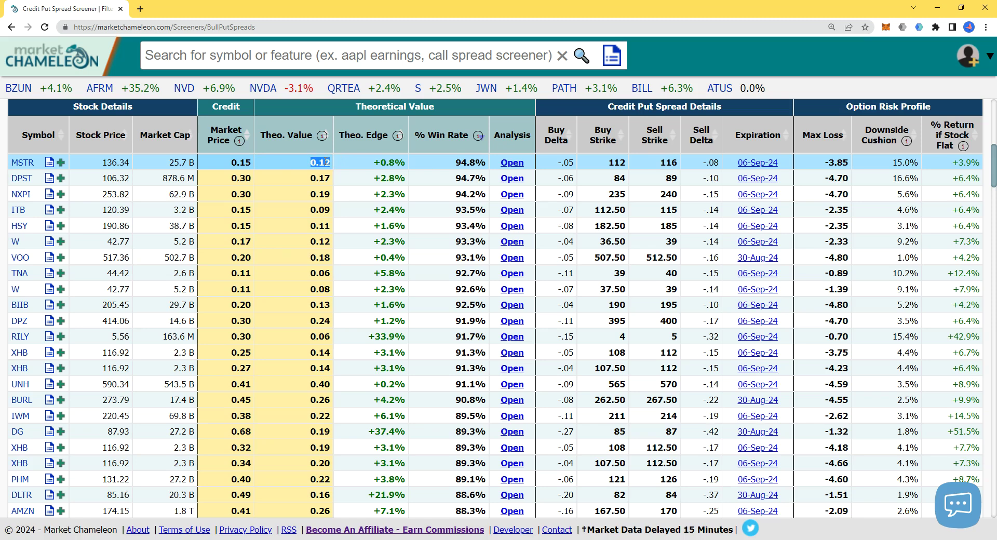
pyautogui.doubleClick(385, 163)
pyautogui.moveTo(456, 163); pyautogui.dragTo(459, 173)
pyautogui.doubleClick(459, 169)
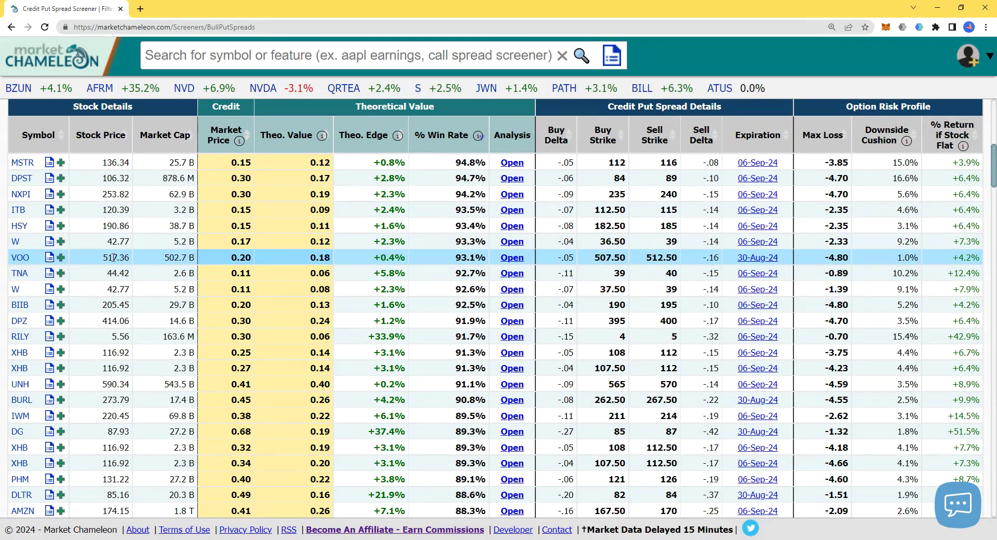
# Examine the VOO spread's stock price, market price, theoretical value, theoretical edge, win rate and both strikes.
pyautogui.doubleClick(114, 259)
pyautogui.doubleClick(241, 257)
pyautogui.doubleClick(321, 258)
pyautogui.doubleClick(385, 256)
pyautogui.doubleClick(458, 257)
pyautogui.doubleClick(661, 256)
pyautogui.click(609, 258)
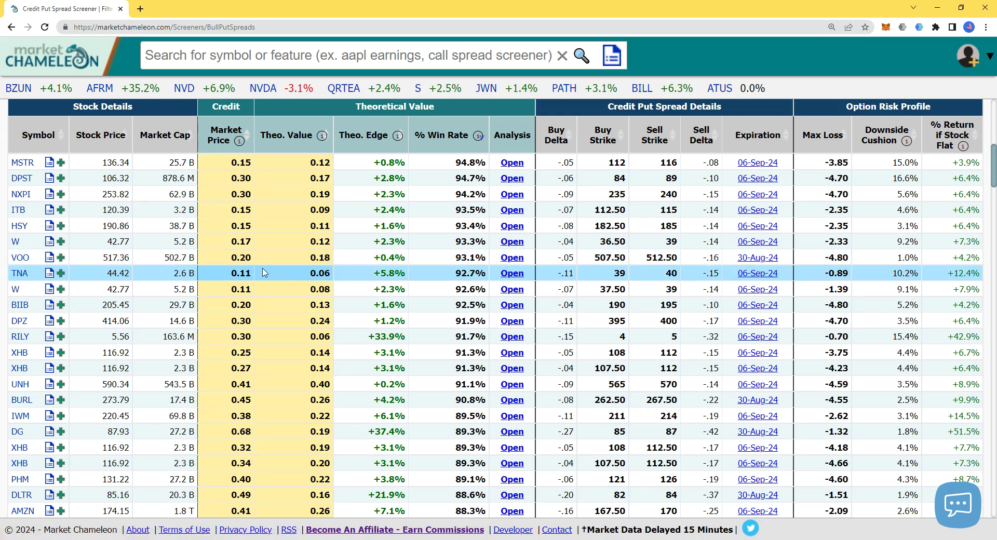
# Recheck the VOO spread's market price against its sell strike, win rate and theoretical edge.
pyautogui.doubleClick(241, 258)
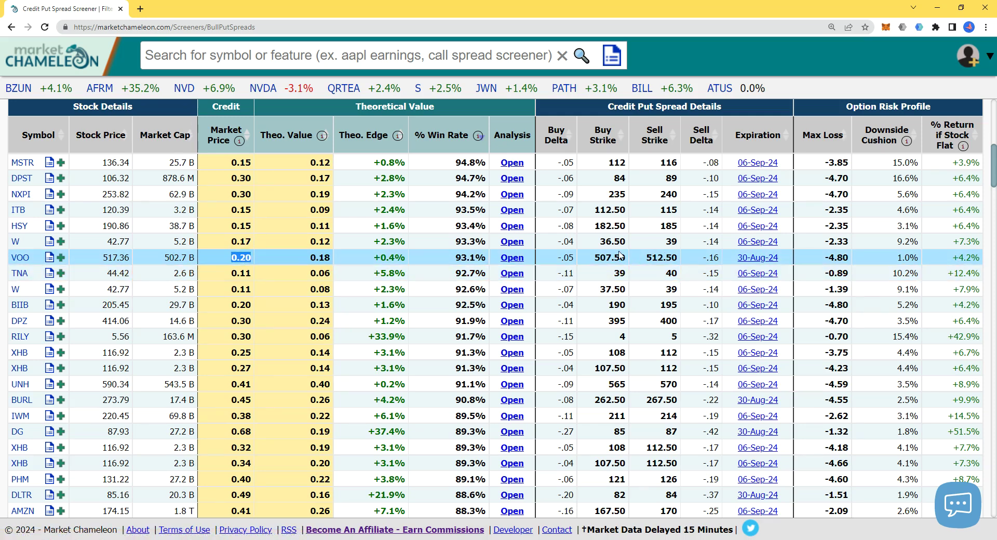
pyautogui.click(654, 258)
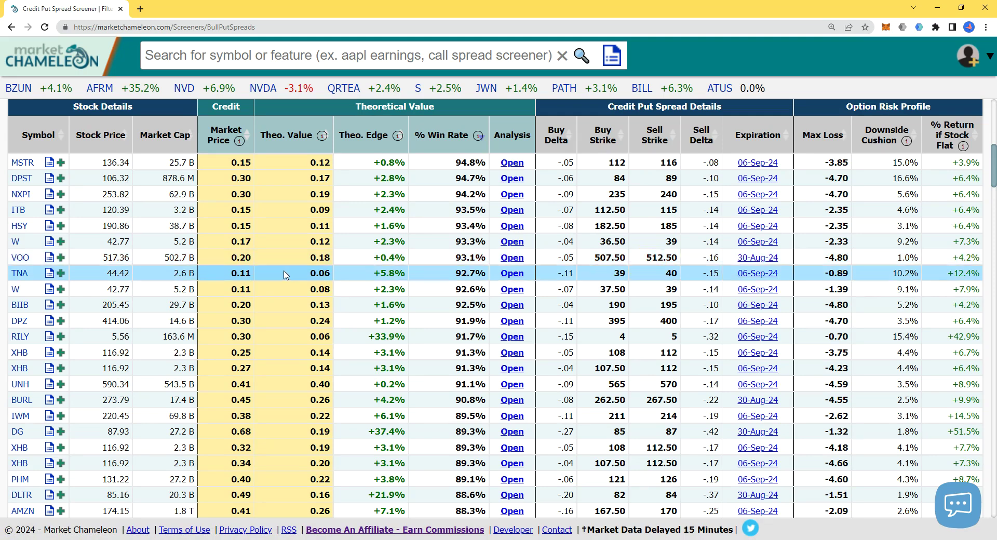
pyautogui.doubleClick(242, 258)
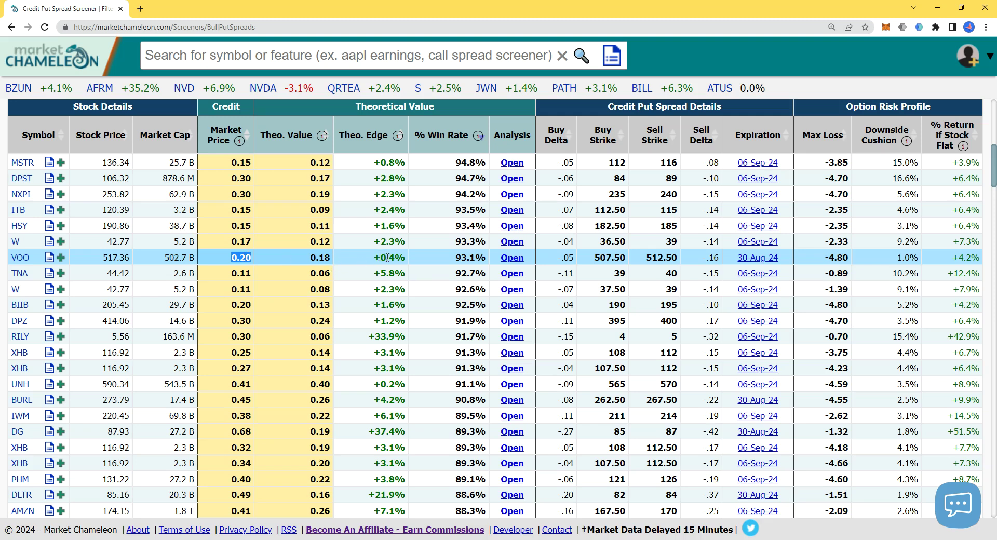
pyautogui.moveTo(456, 258); pyautogui.dragTo(487, 258)
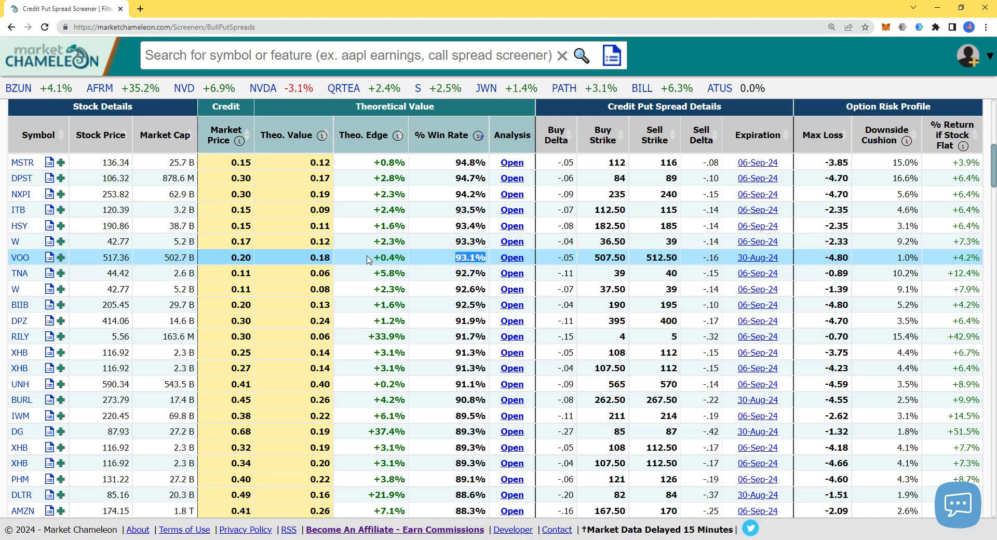
pyautogui.tripleClick(389, 258)
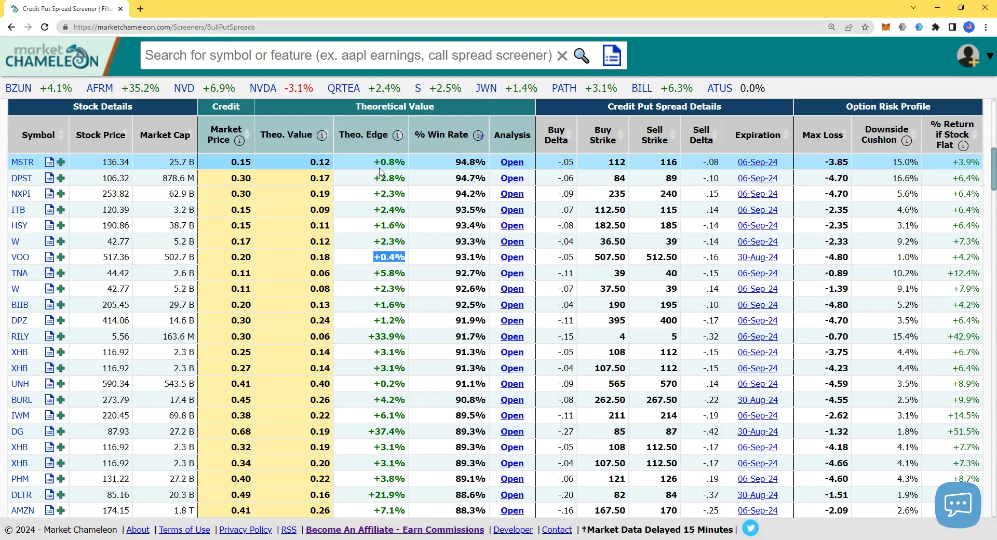
# Sort the results by theoretical edge from lowest to highest.
pyautogui.click(371, 138)
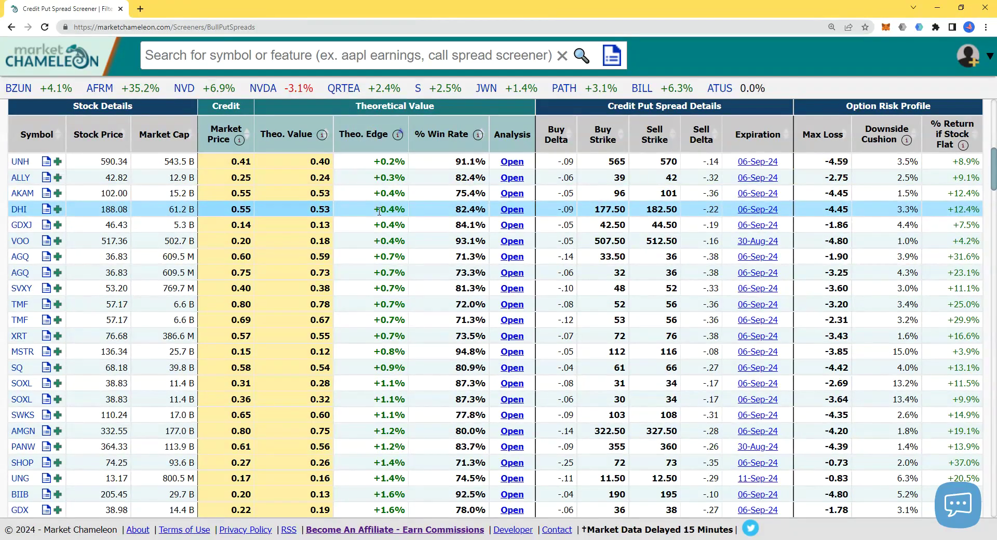